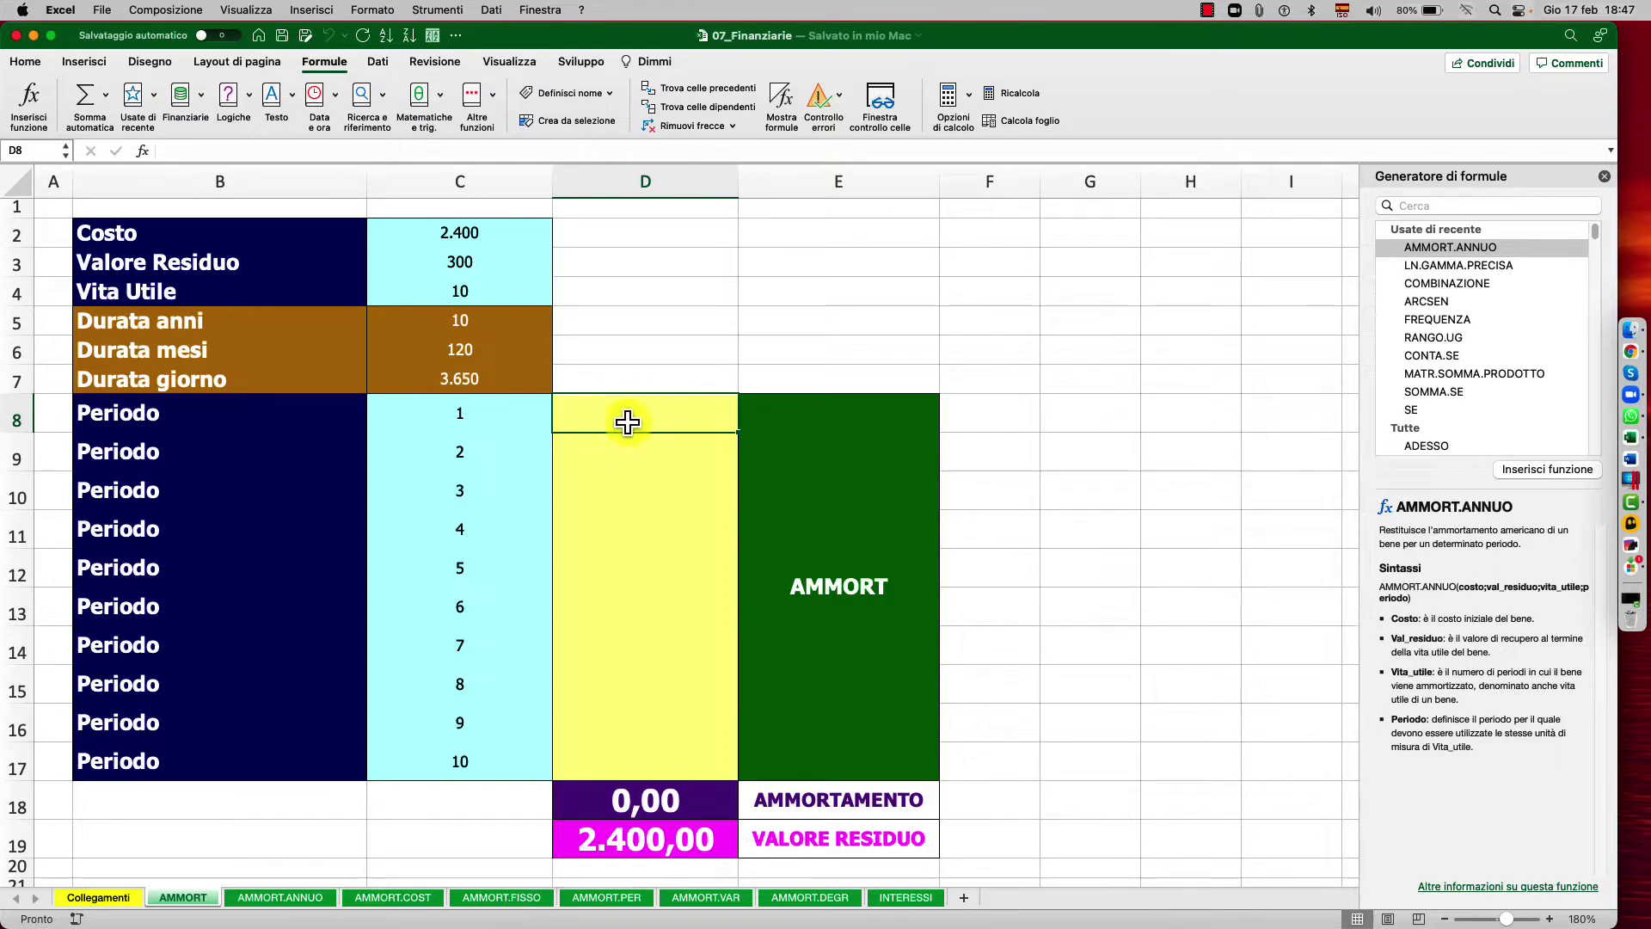
- Insert the AMMORT financial function into D8 and bring up its help article
left_click(199, 103)
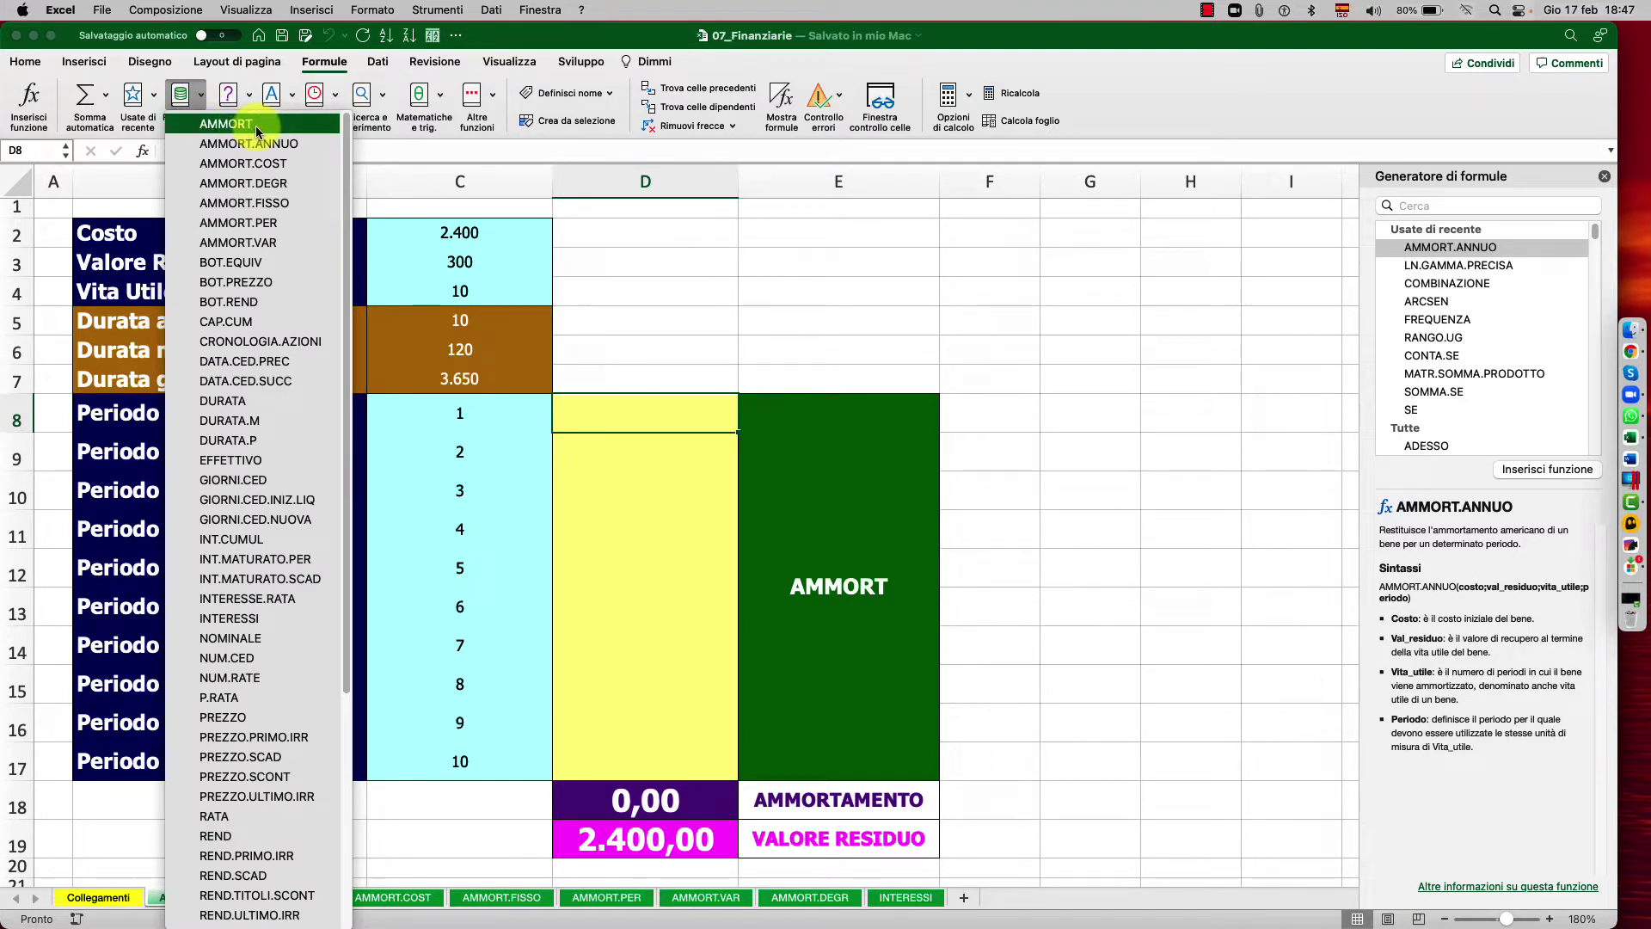
left_click(226, 124)
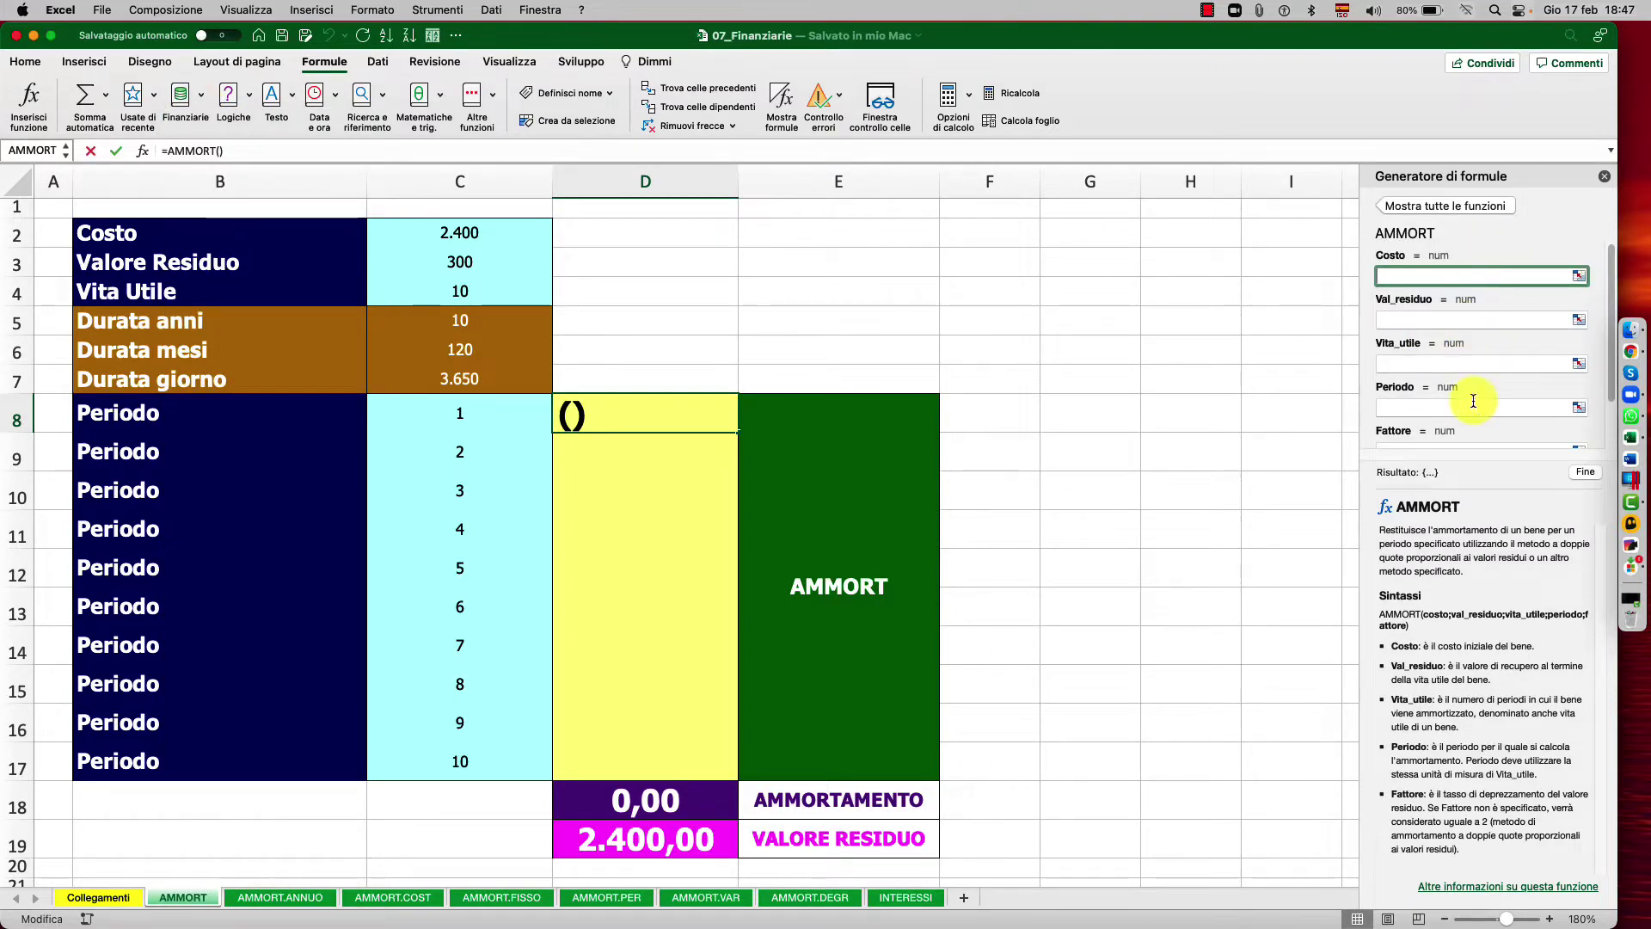
left_click(1507, 887)
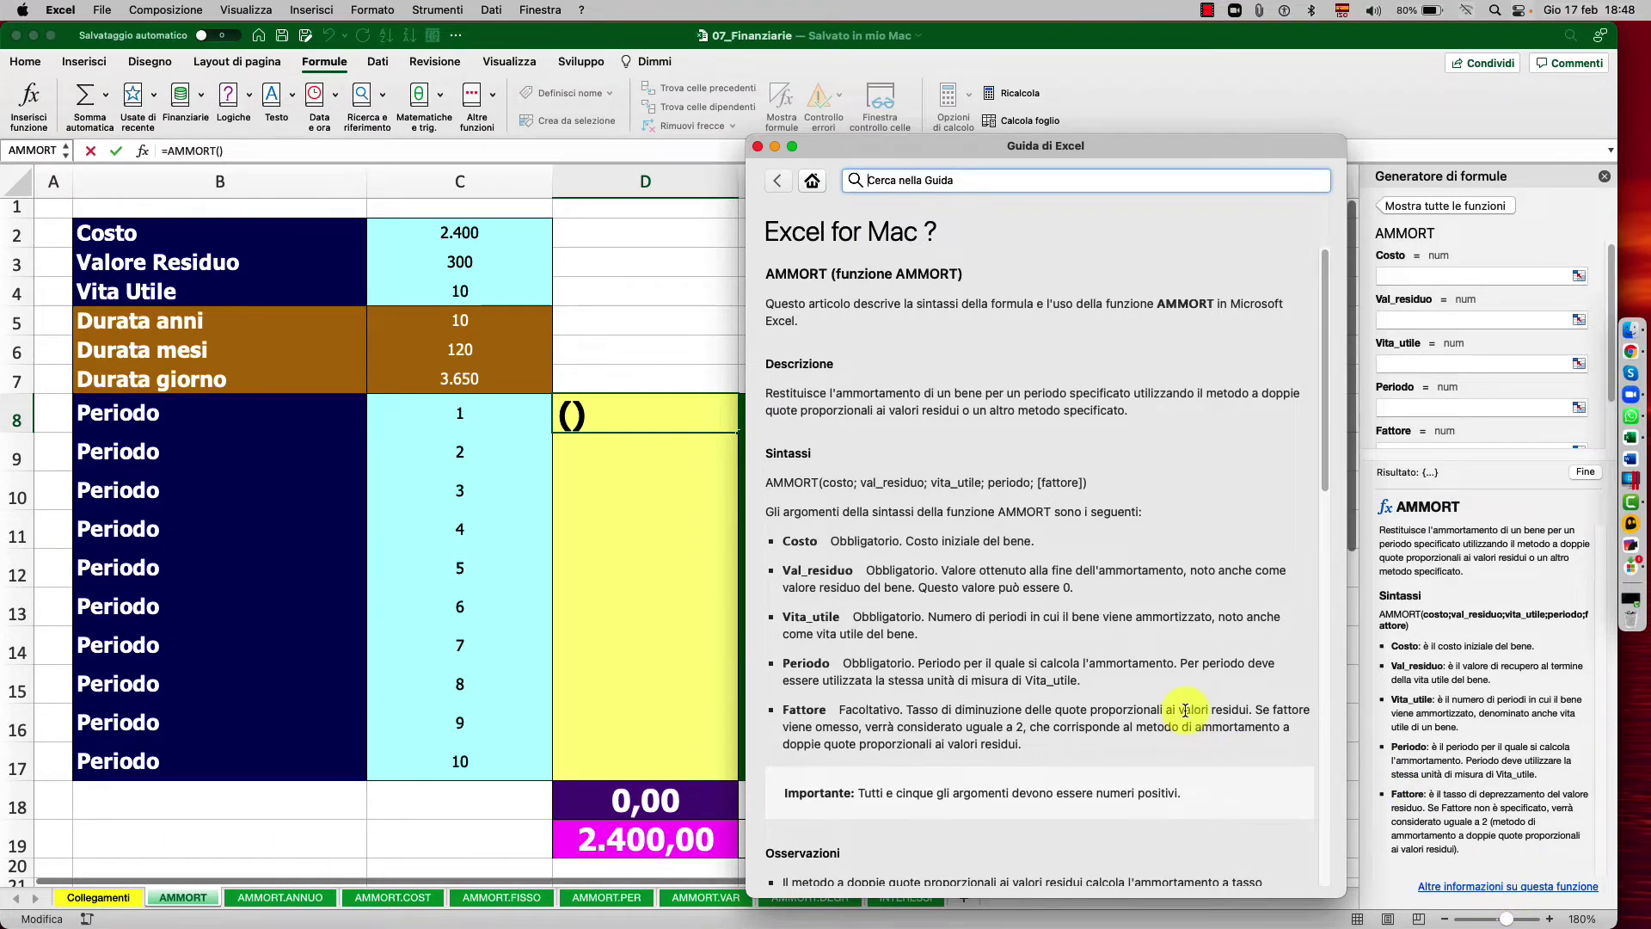
- Read through the AMMORT help article, then return to the empty Costo argument
scroll(1185, 710, "down", 5)
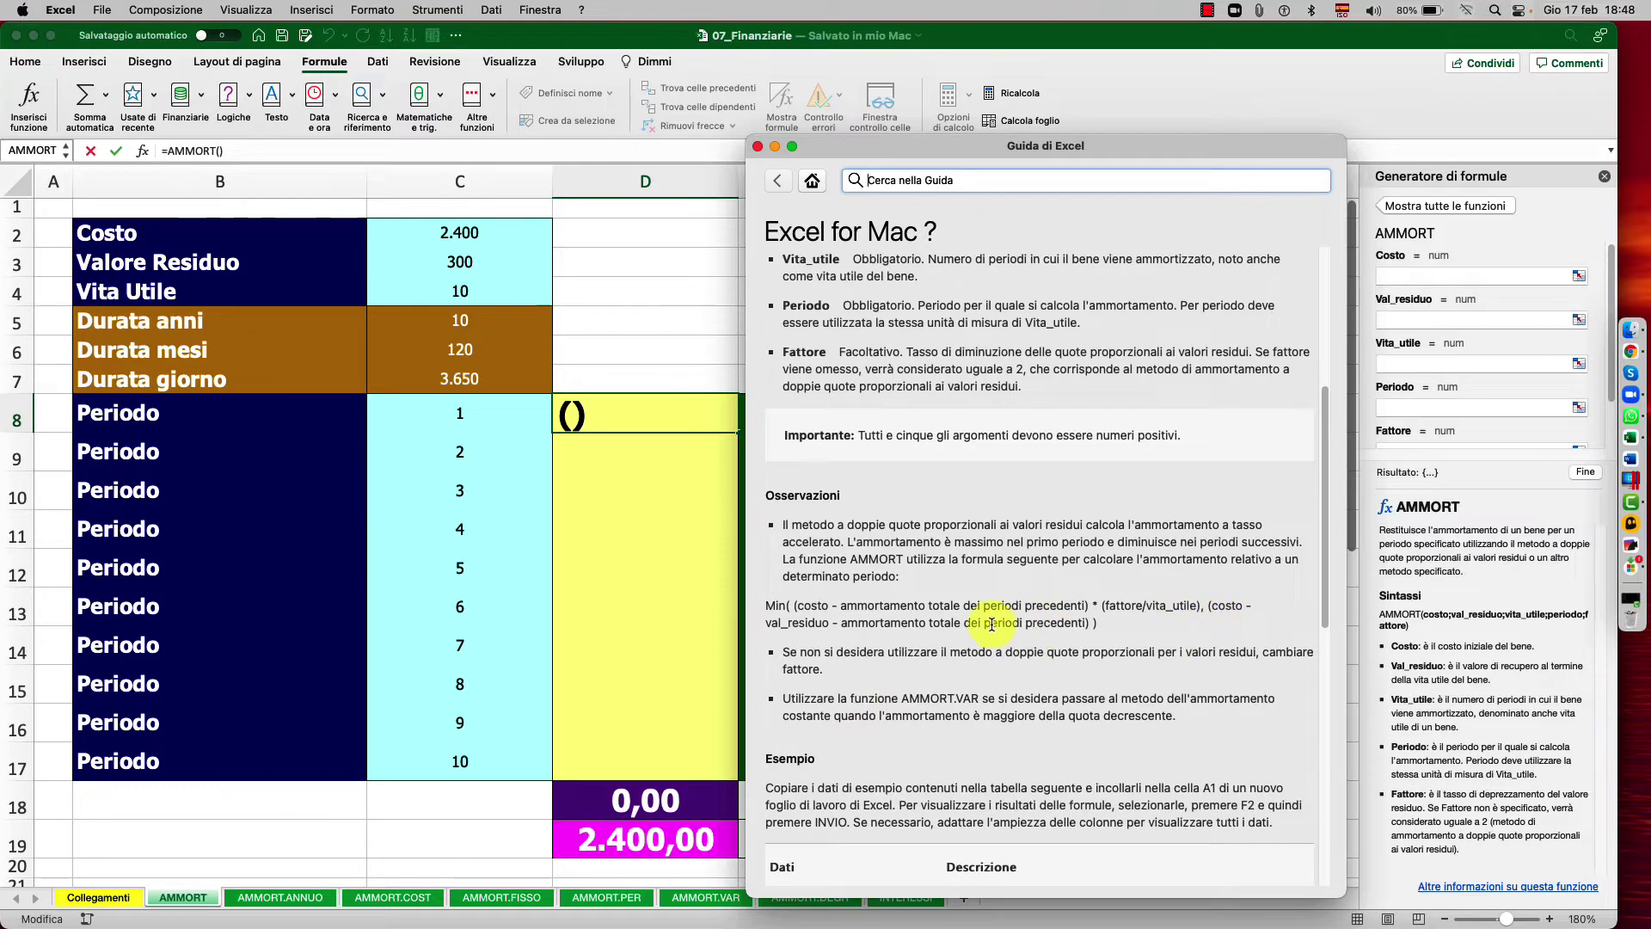
scroll(839, 629, "up", 3)
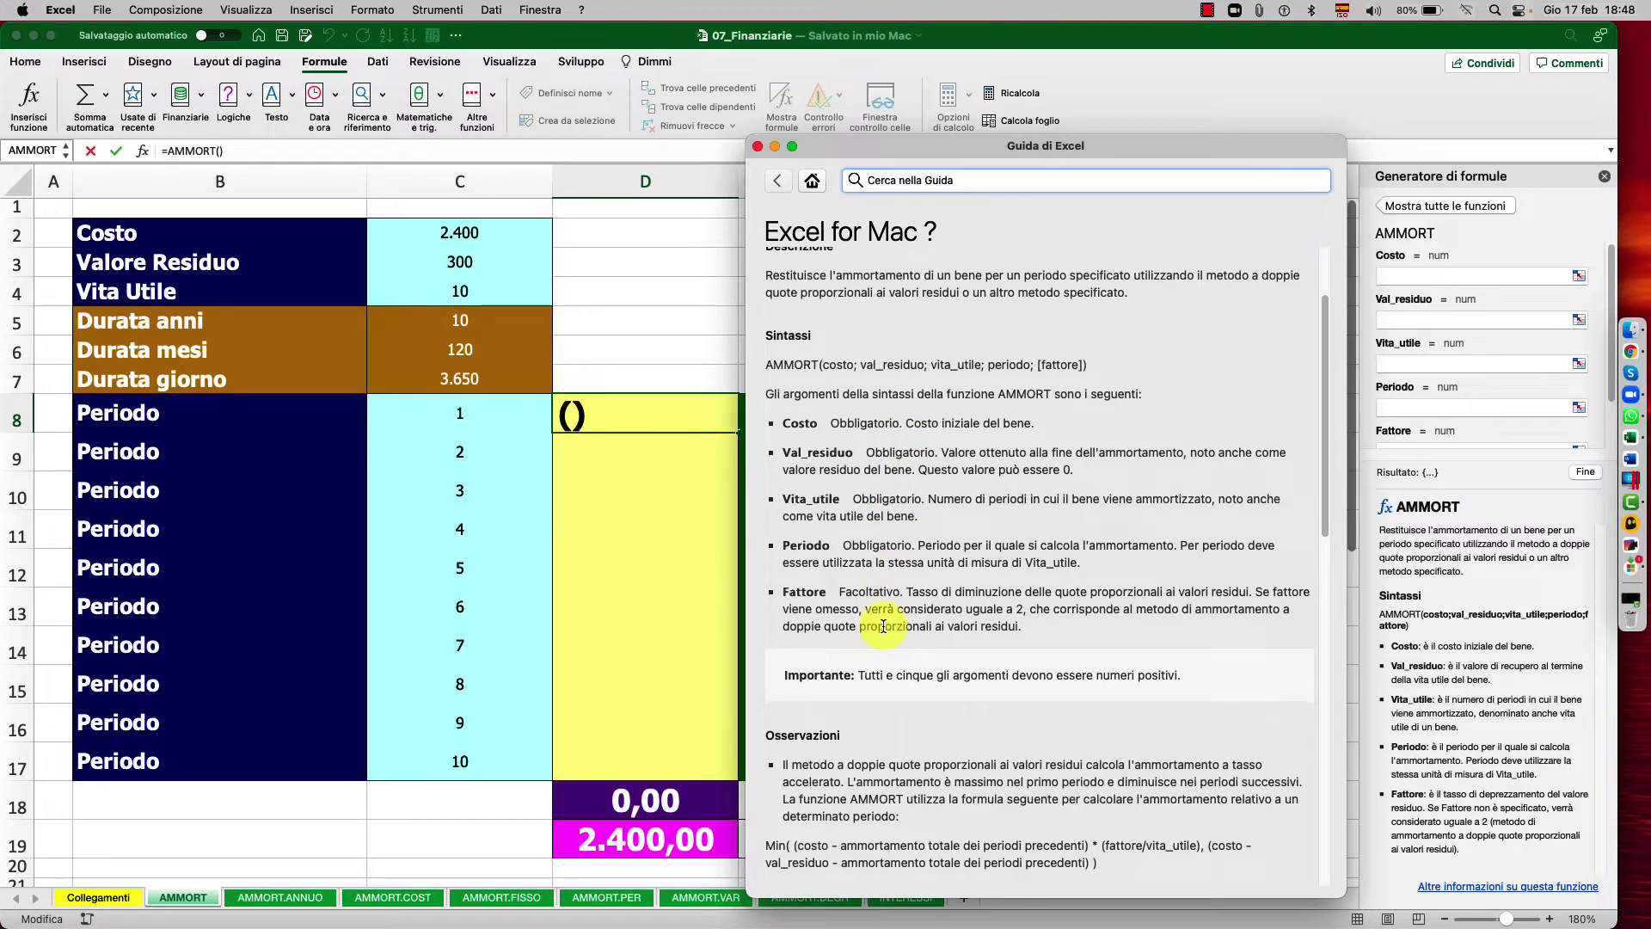
left_click(1492, 276)
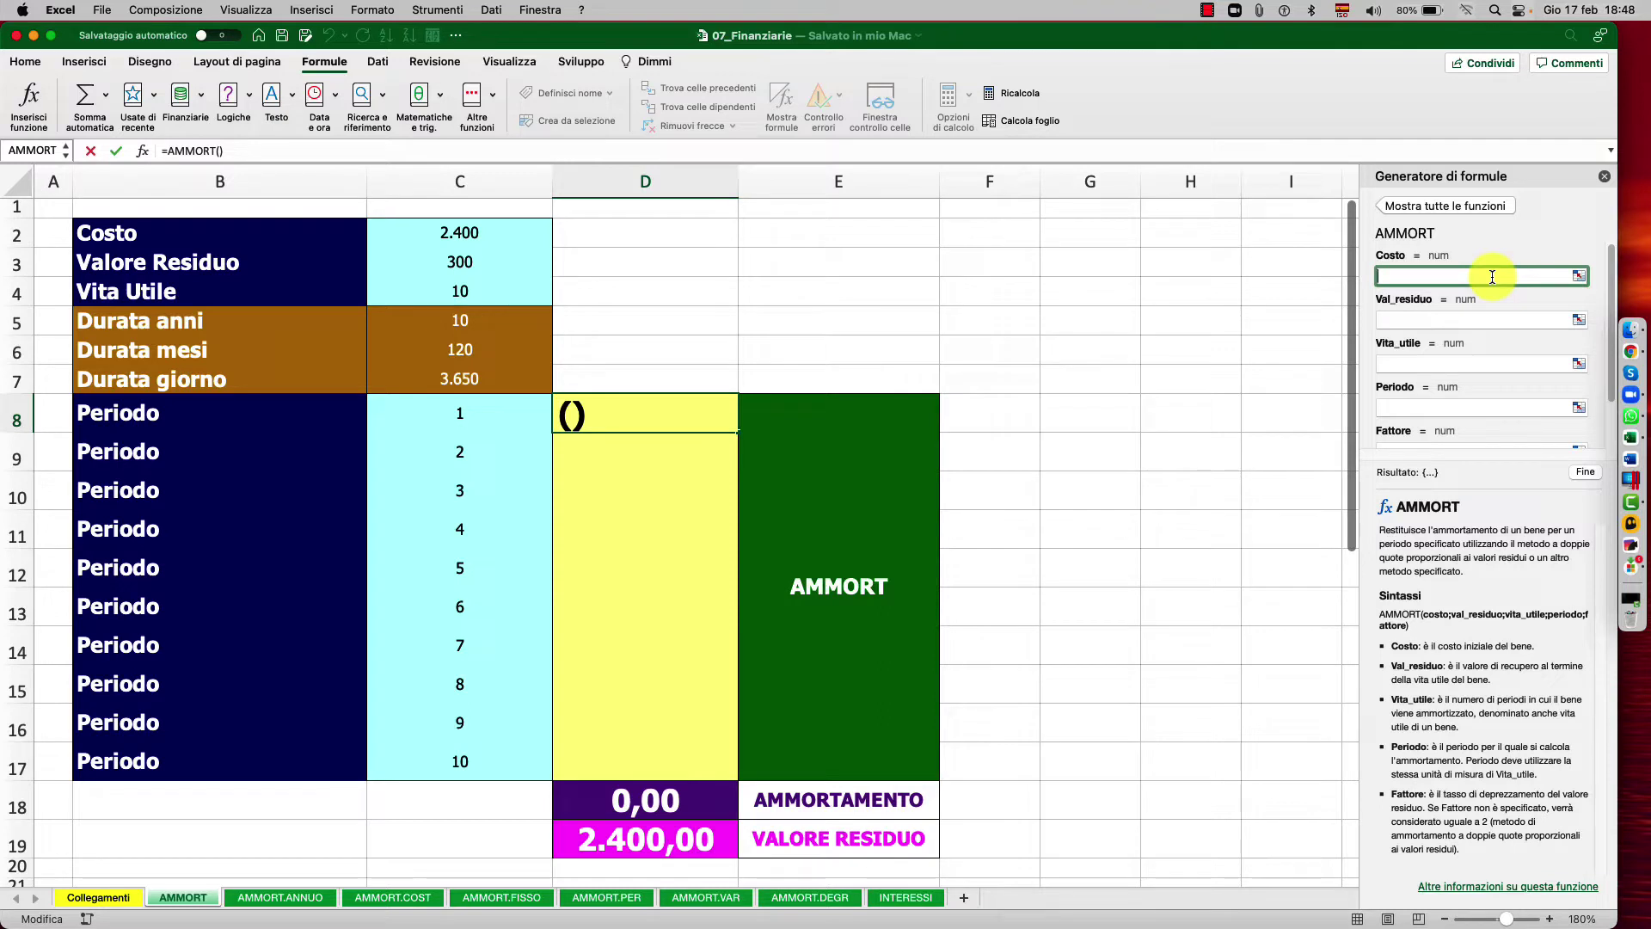
- Set the AMMORT cost argument to the row-locked reference C$2
left_click(485, 230)
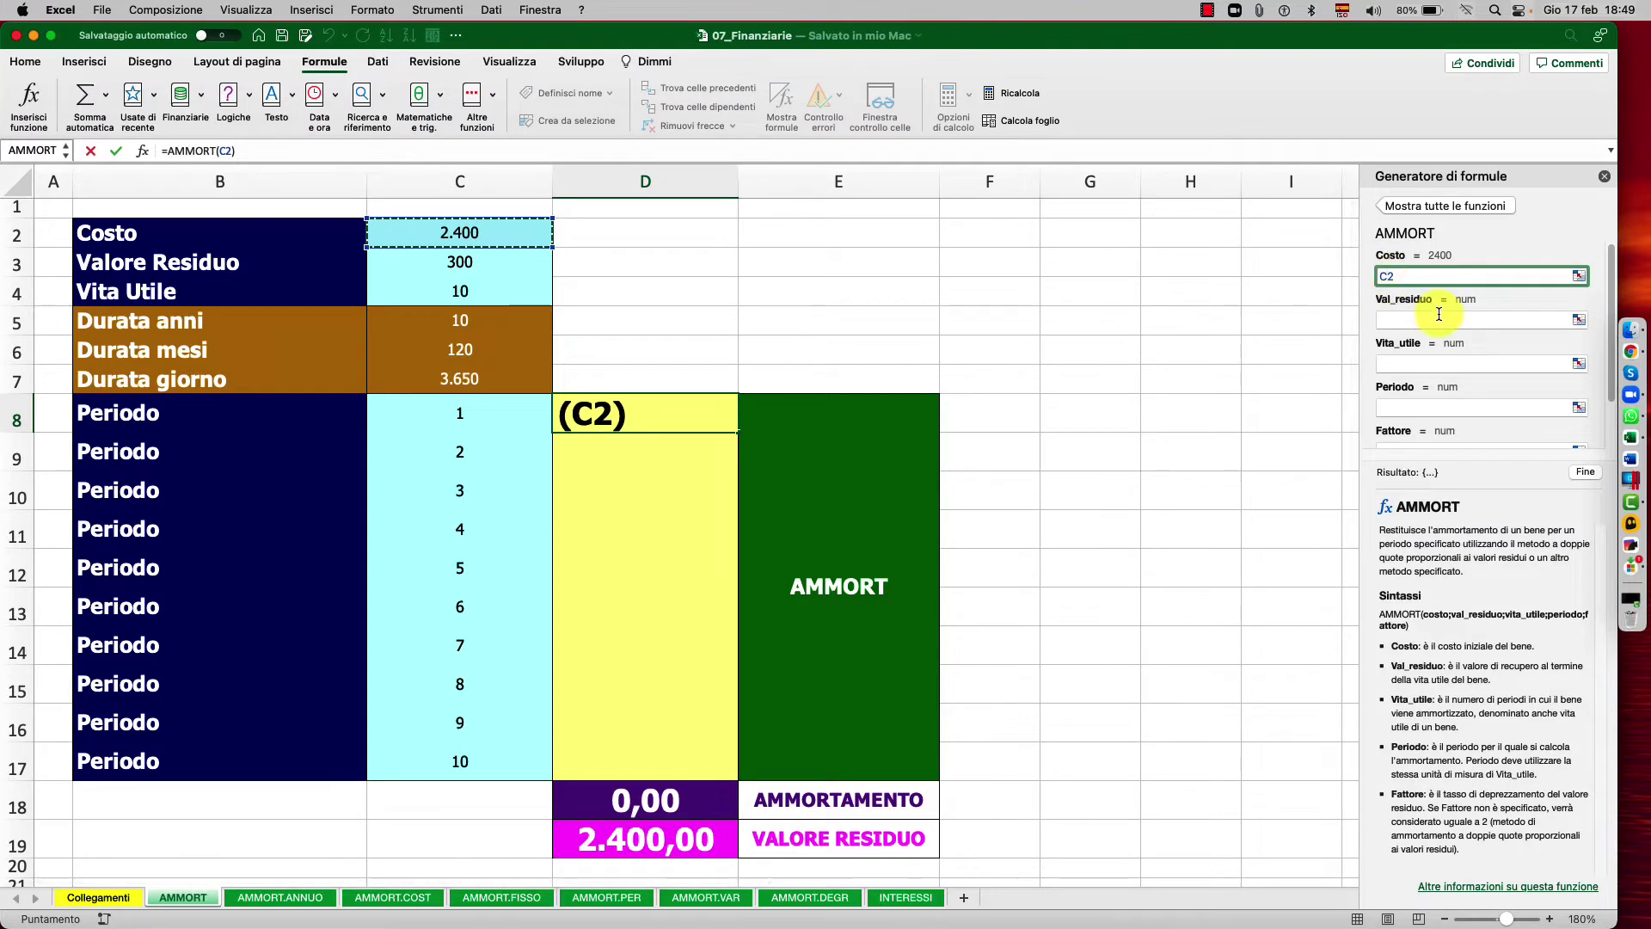
key("Left")
type("$")
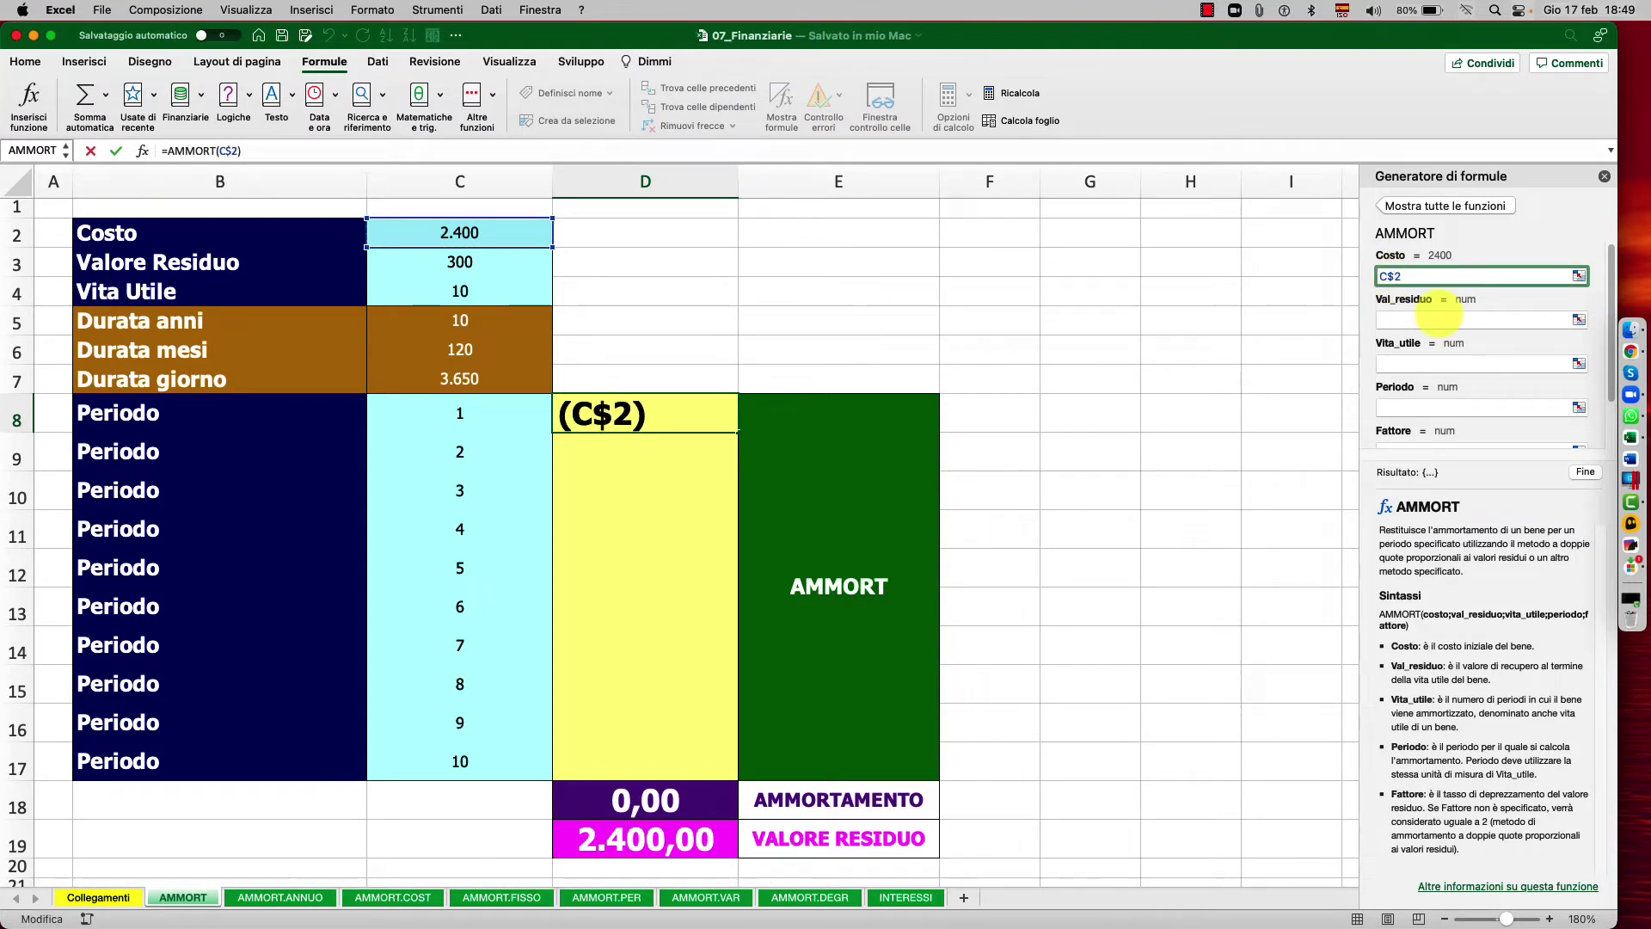
- Set the Val_residuo argument to the row-locked reference C$3
left_click(1427, 320)
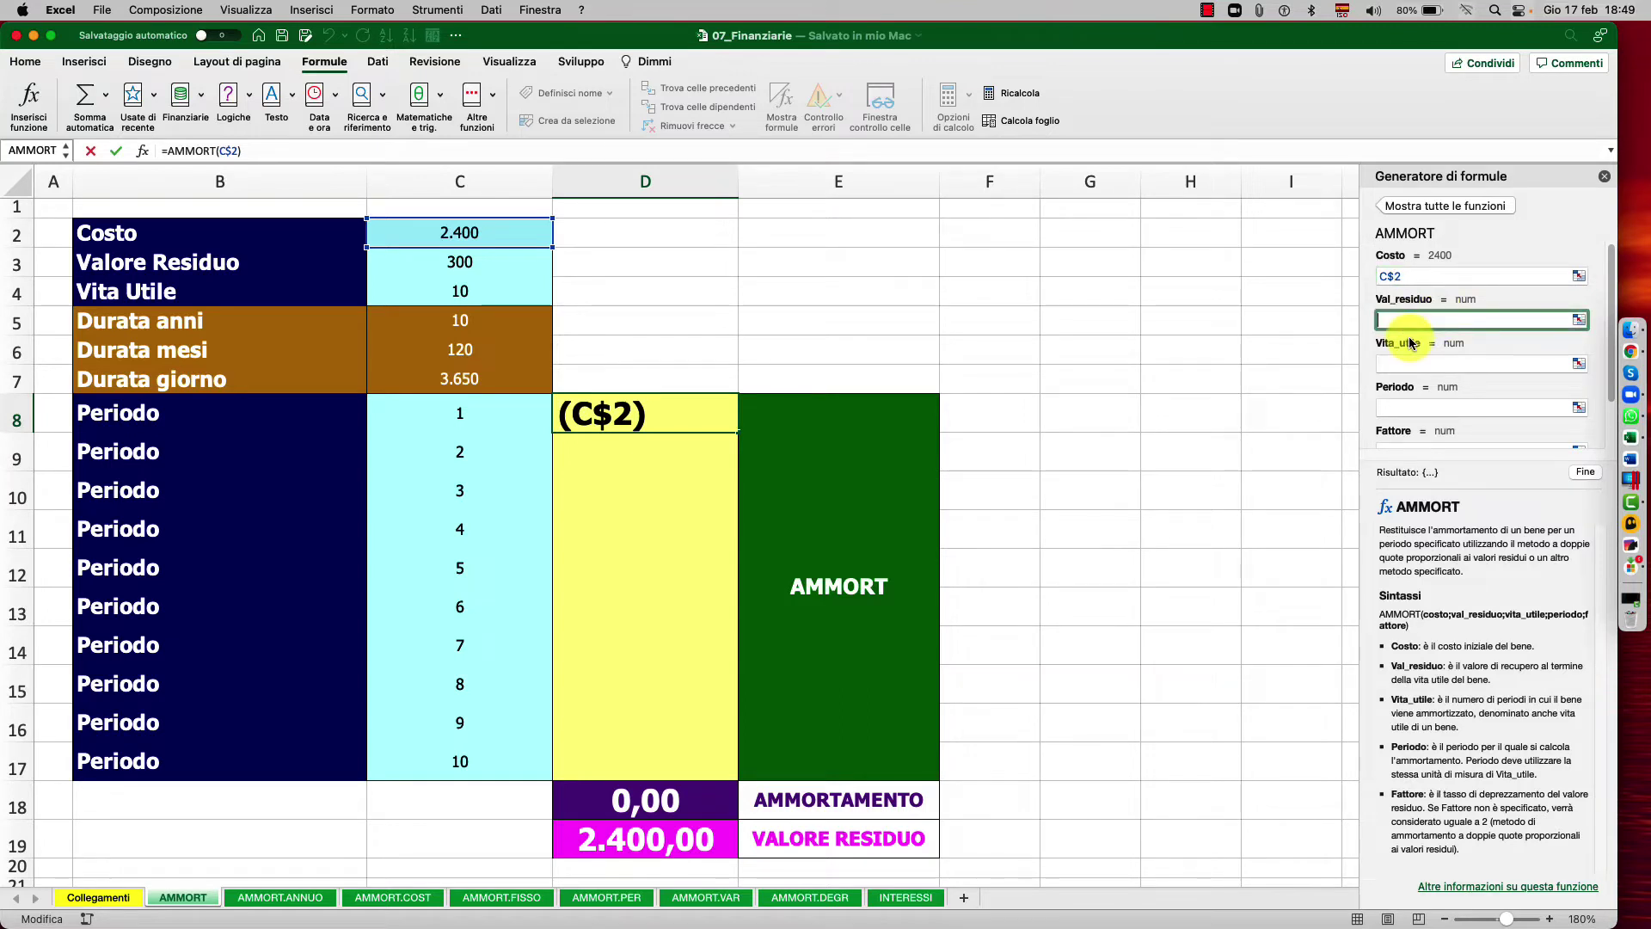
mouse_move(1398, 343)
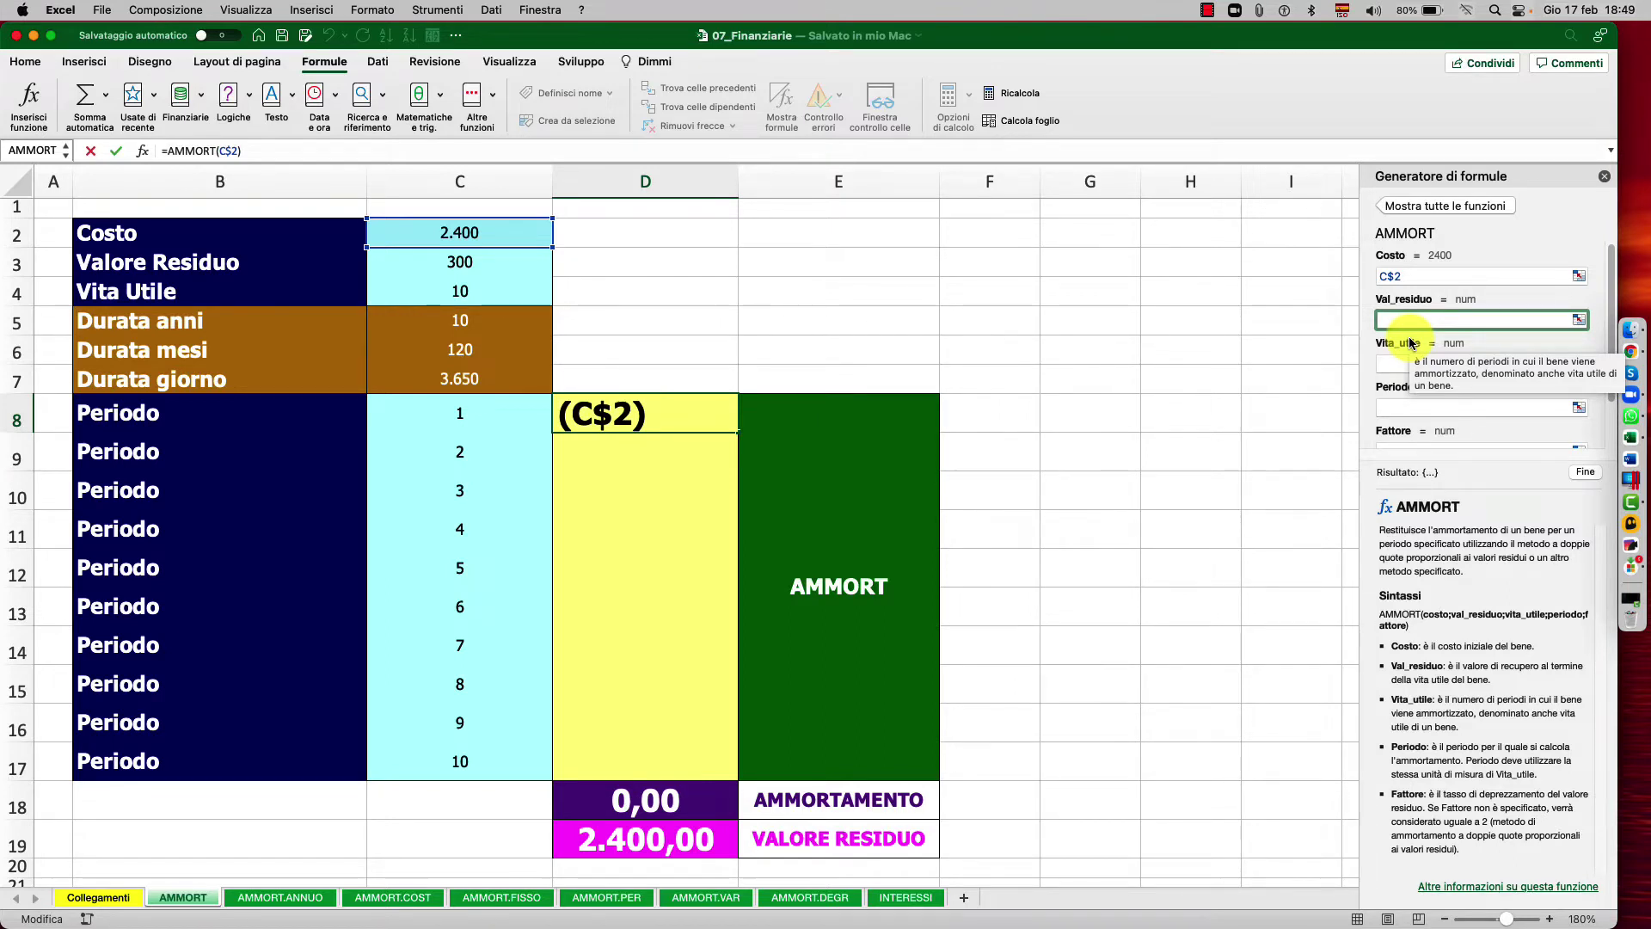
left_click(488, 267)
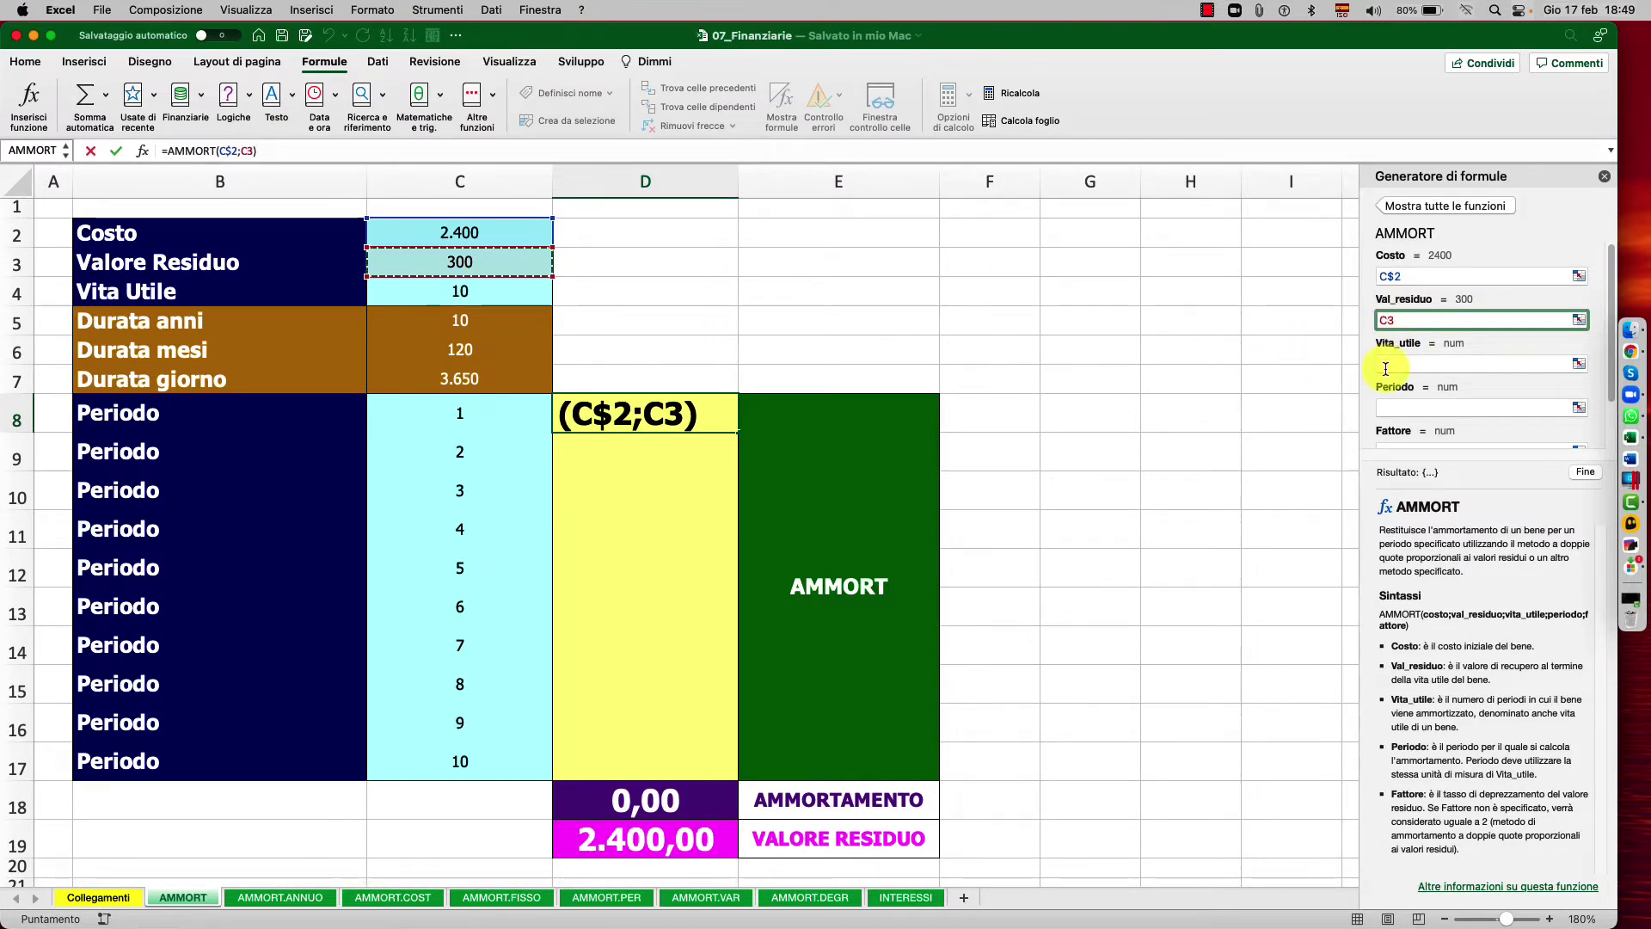
type("$")
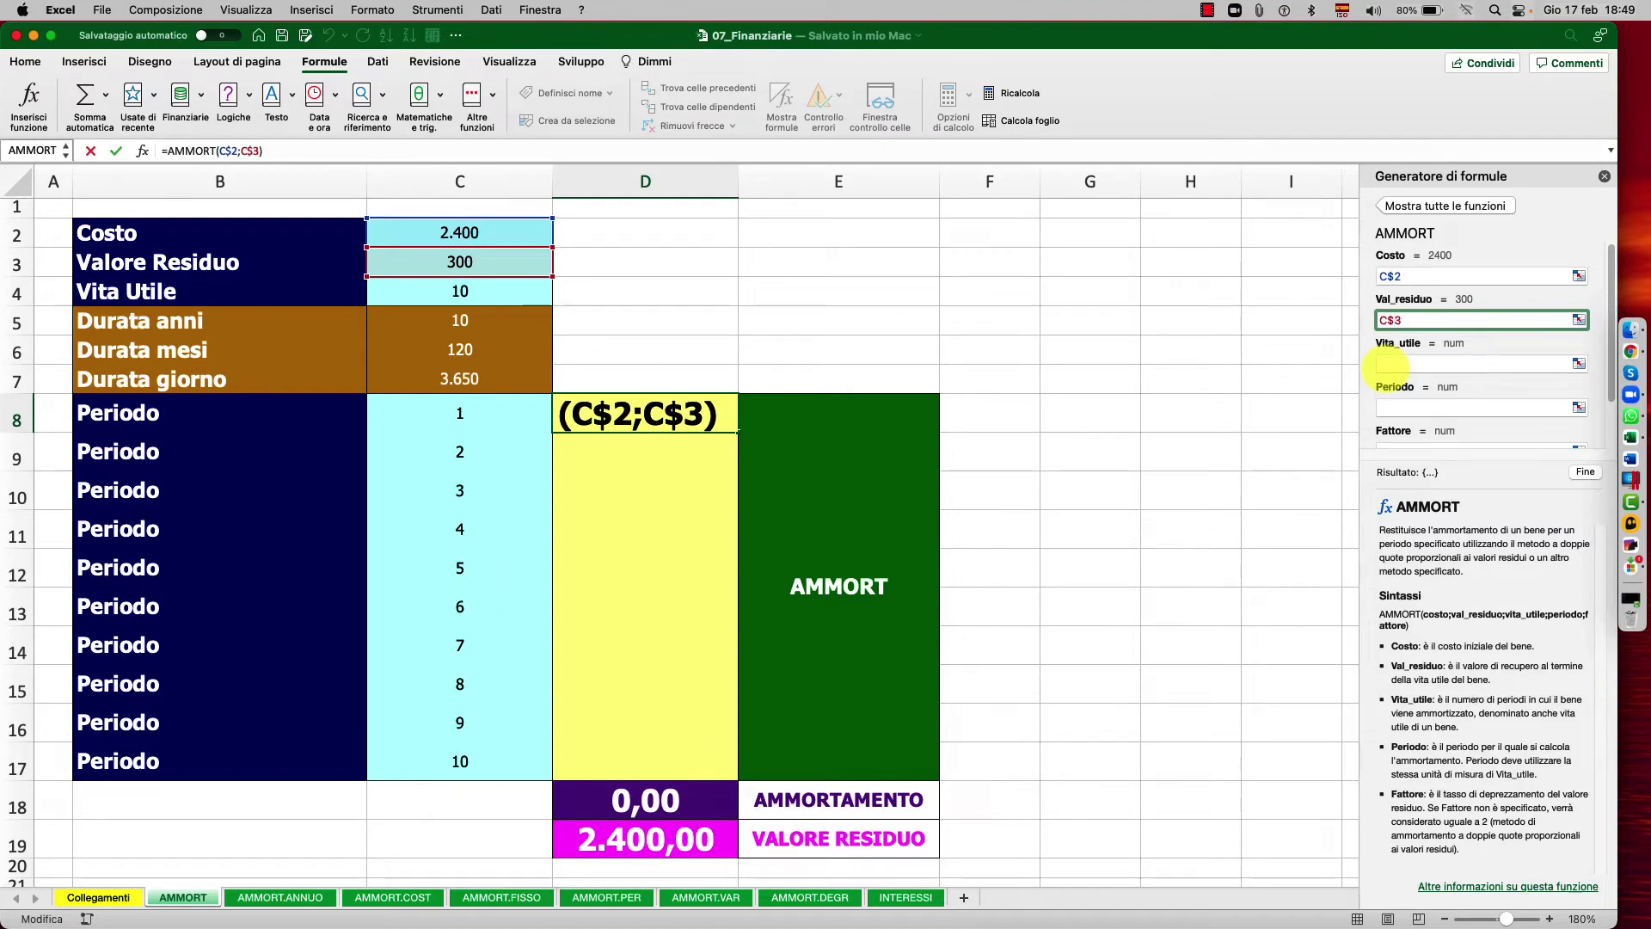
left_click(1445, 359)
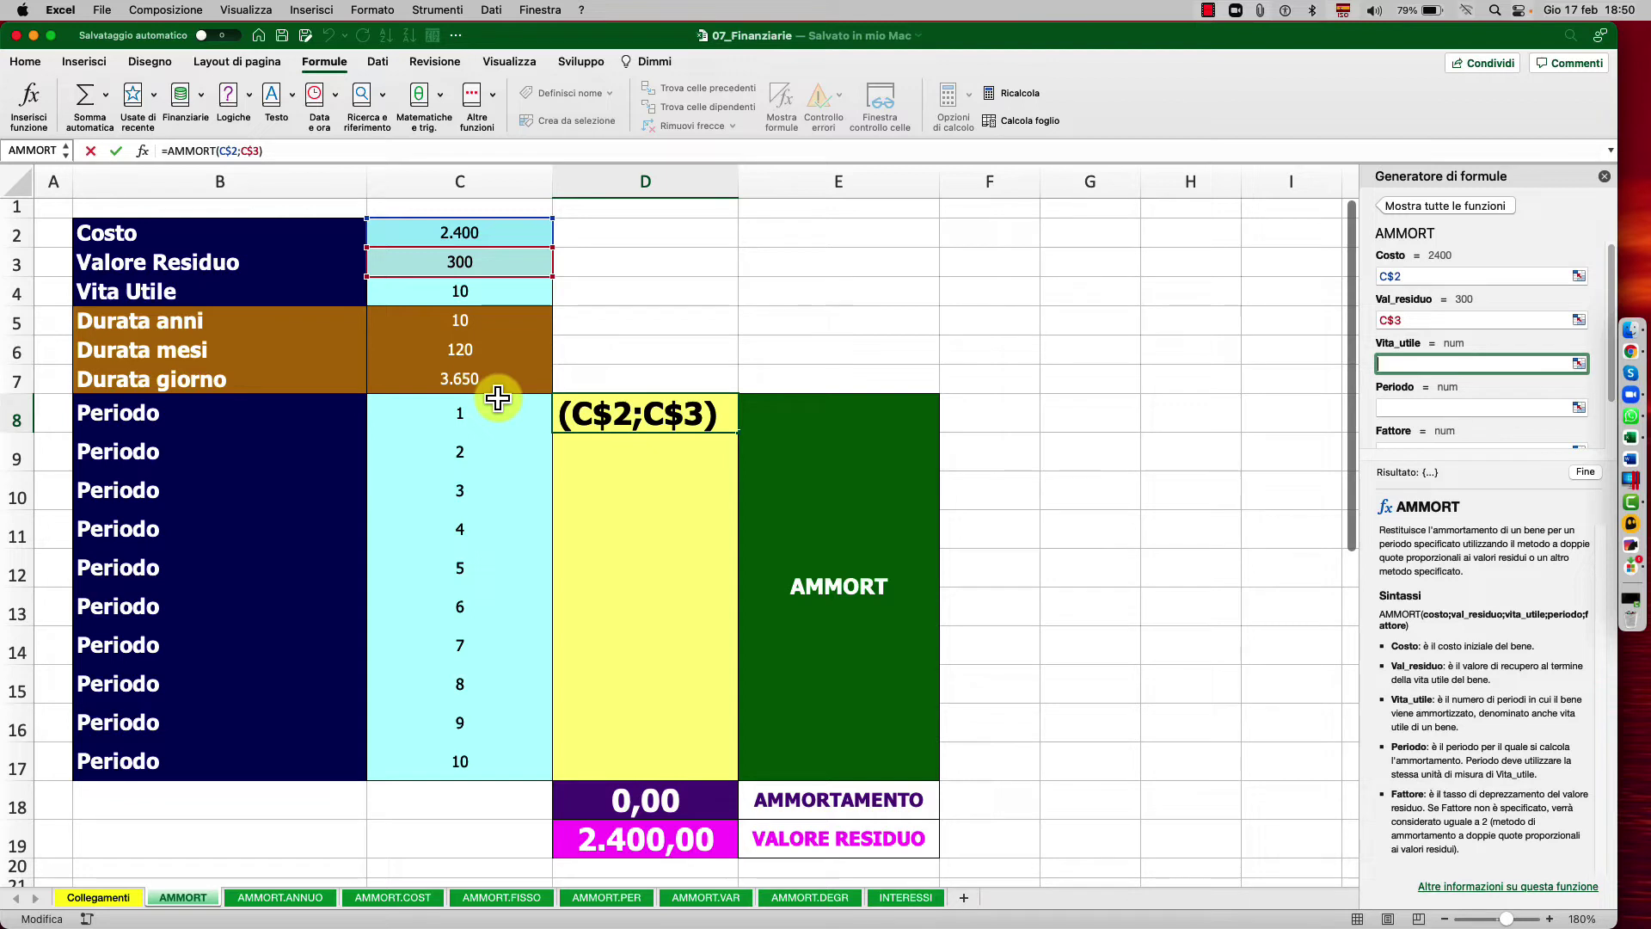
- Set Vita_utile to C$4 and Periodo to C8, giving a preview result of 480
left_click(479, 297)
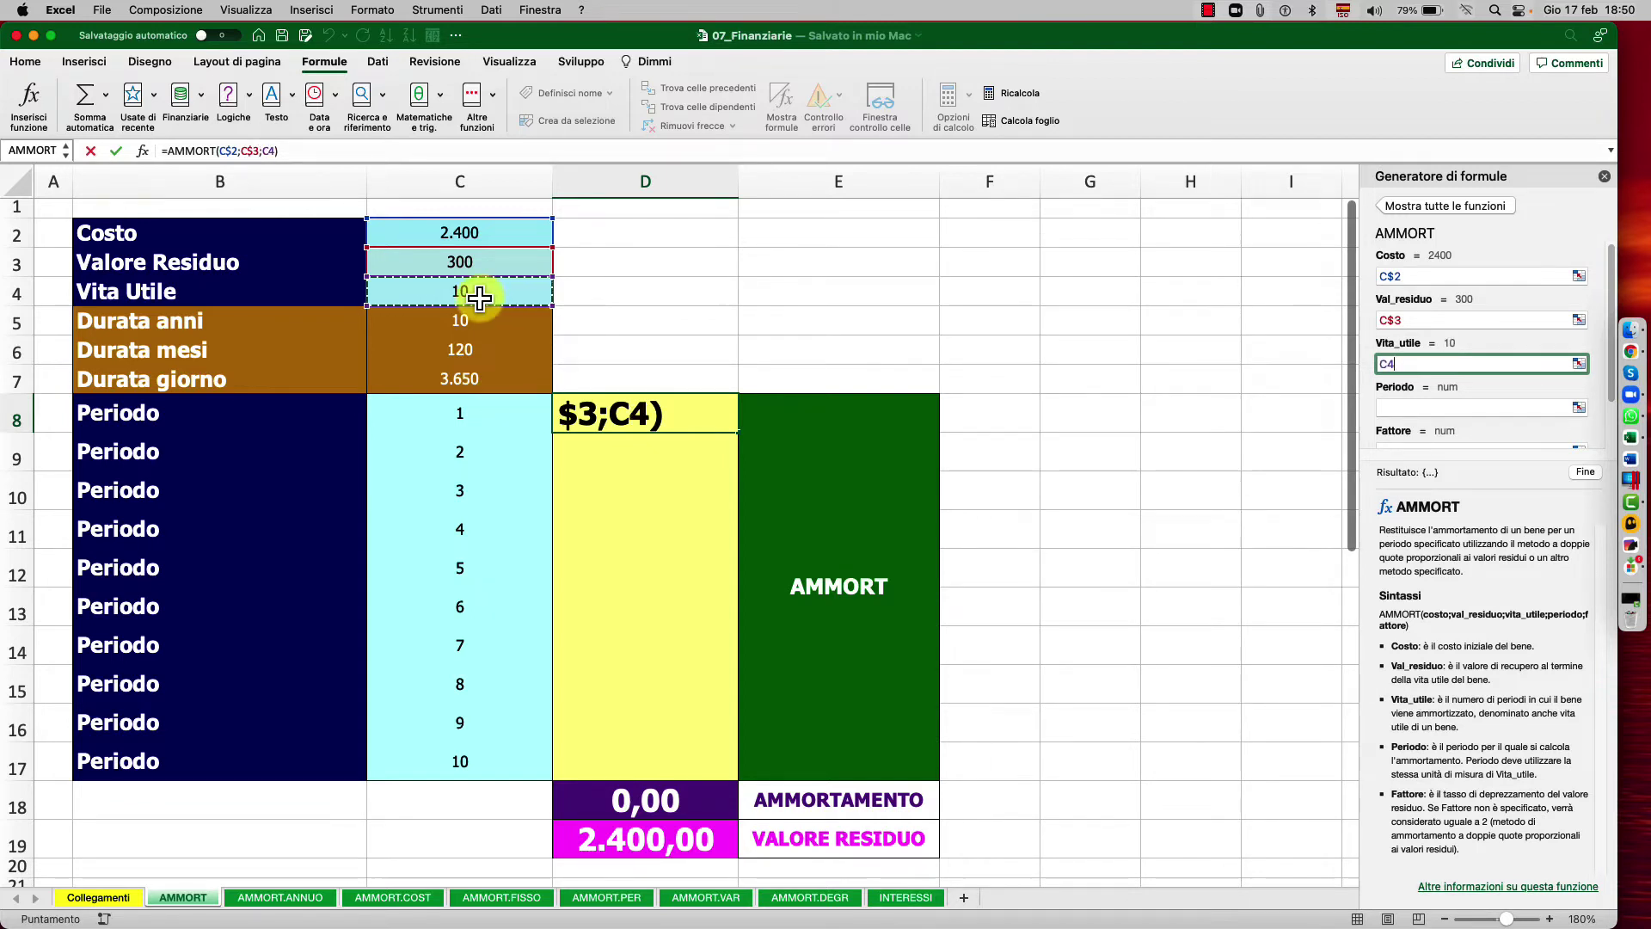
type("$")
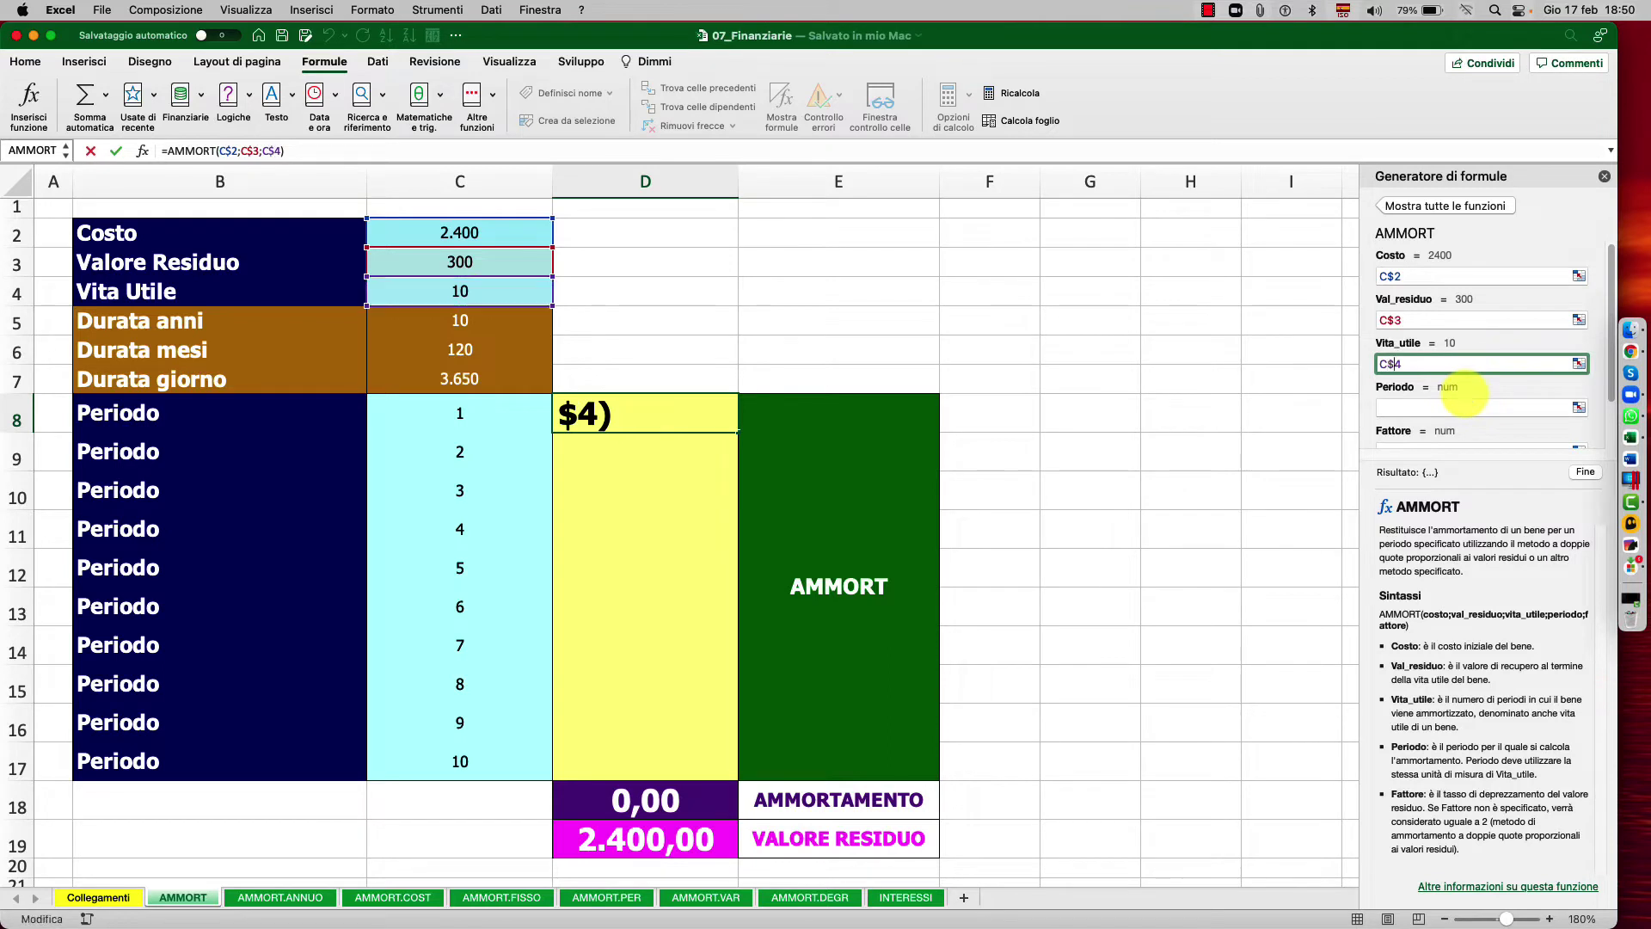
left_click(1460, 401)
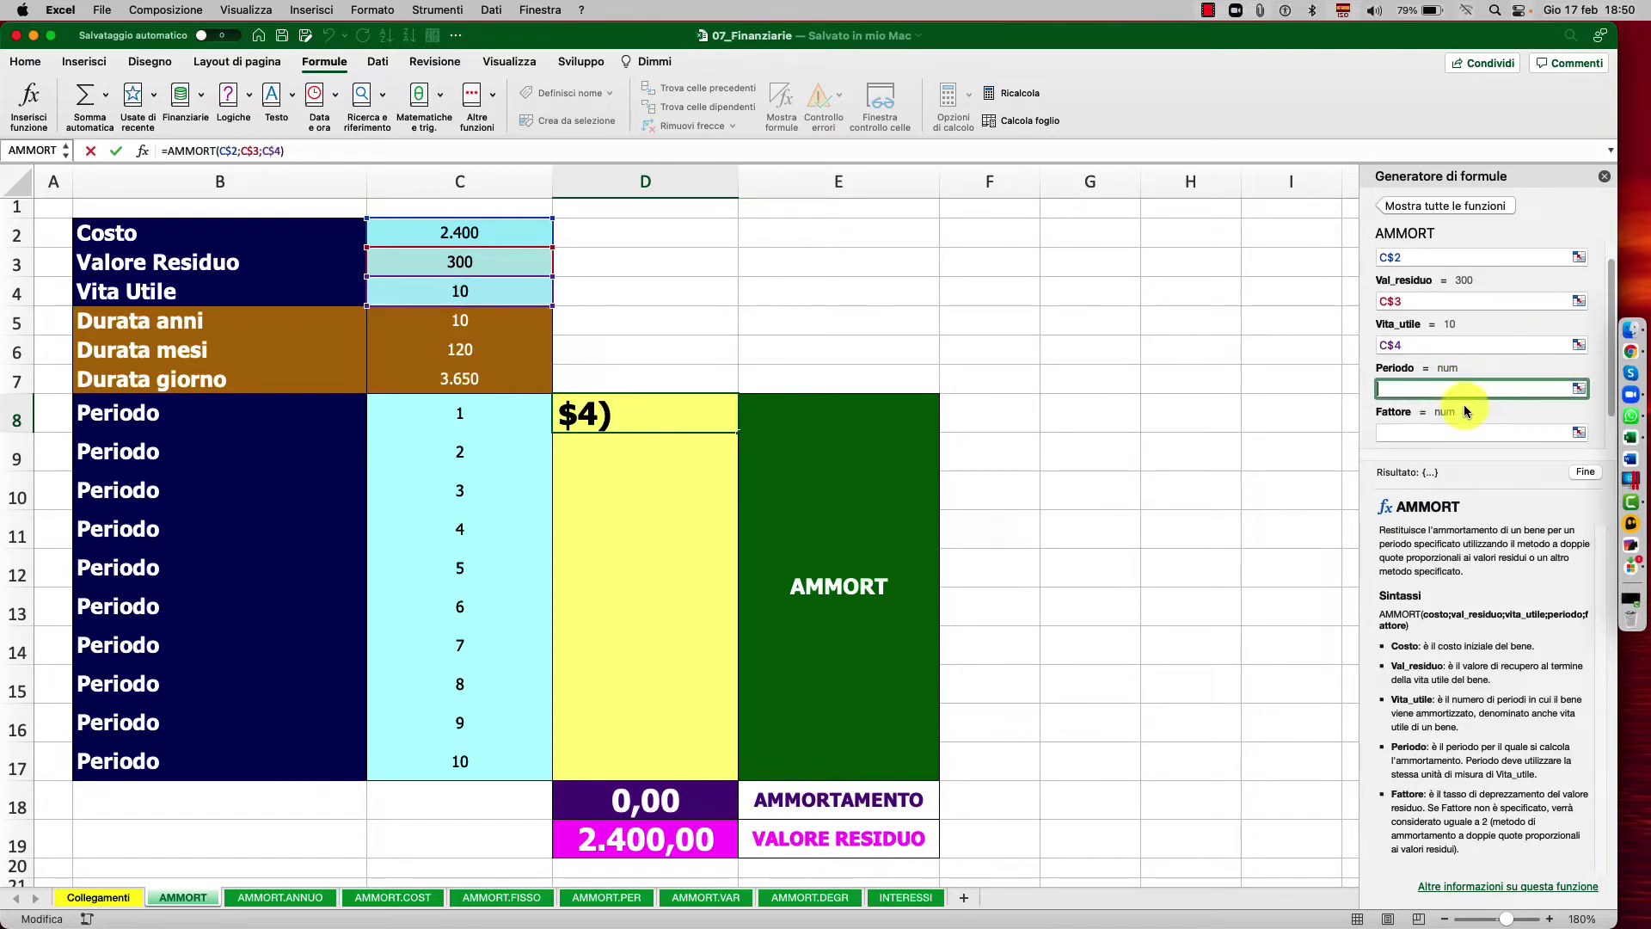
left_click(516, 416)
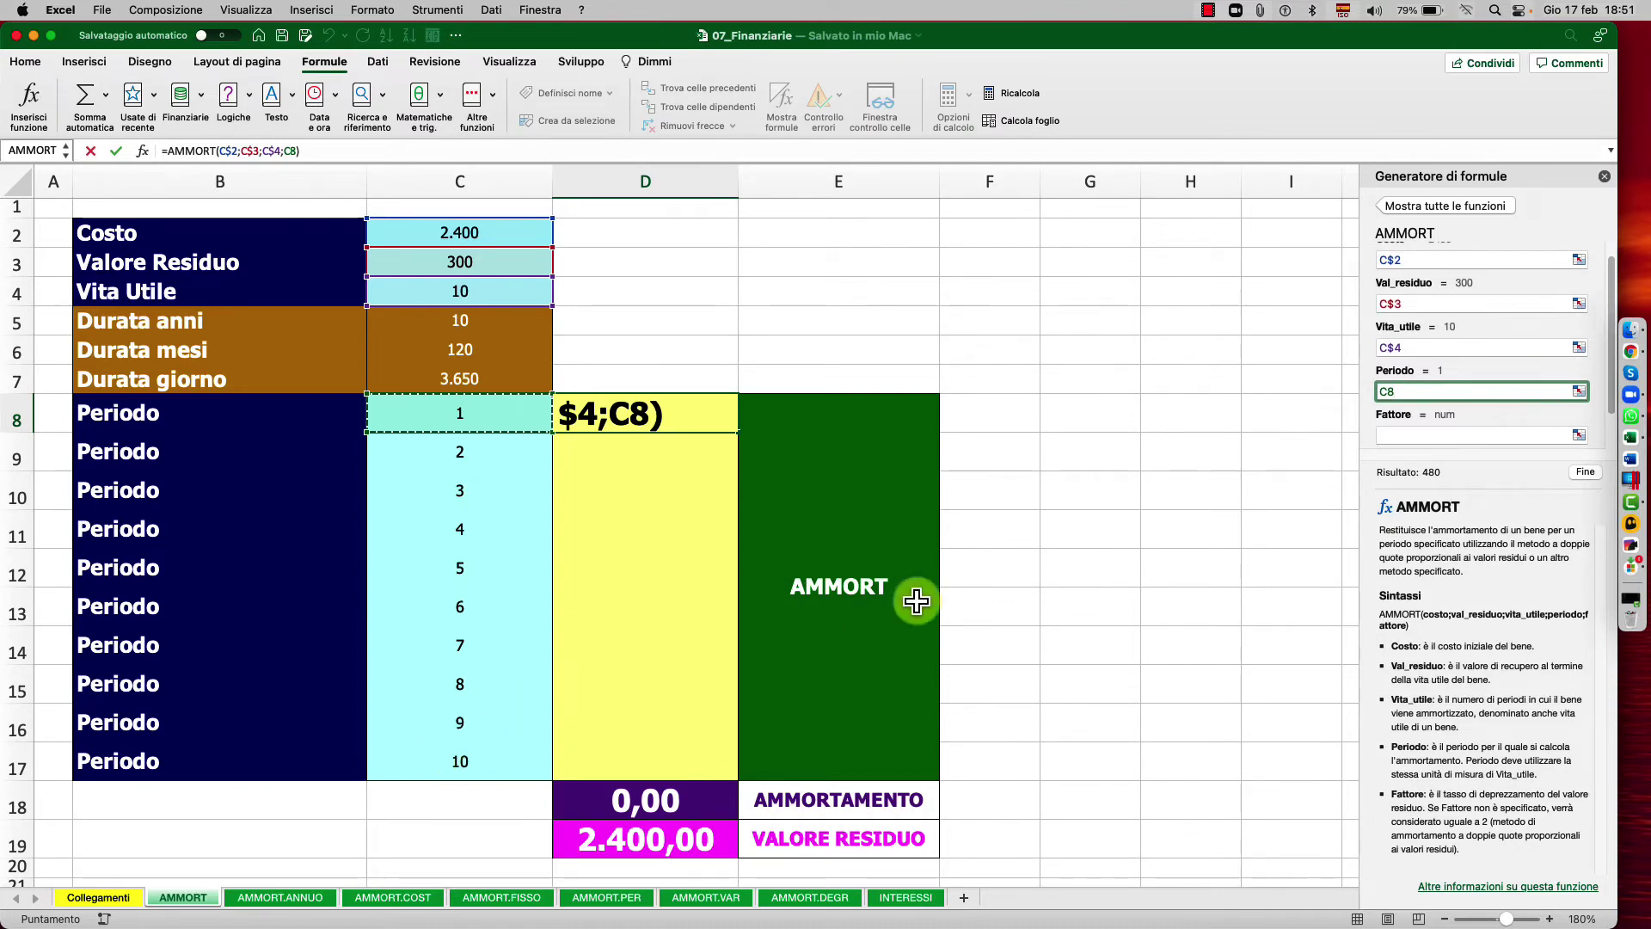
left_click(1431, 435)
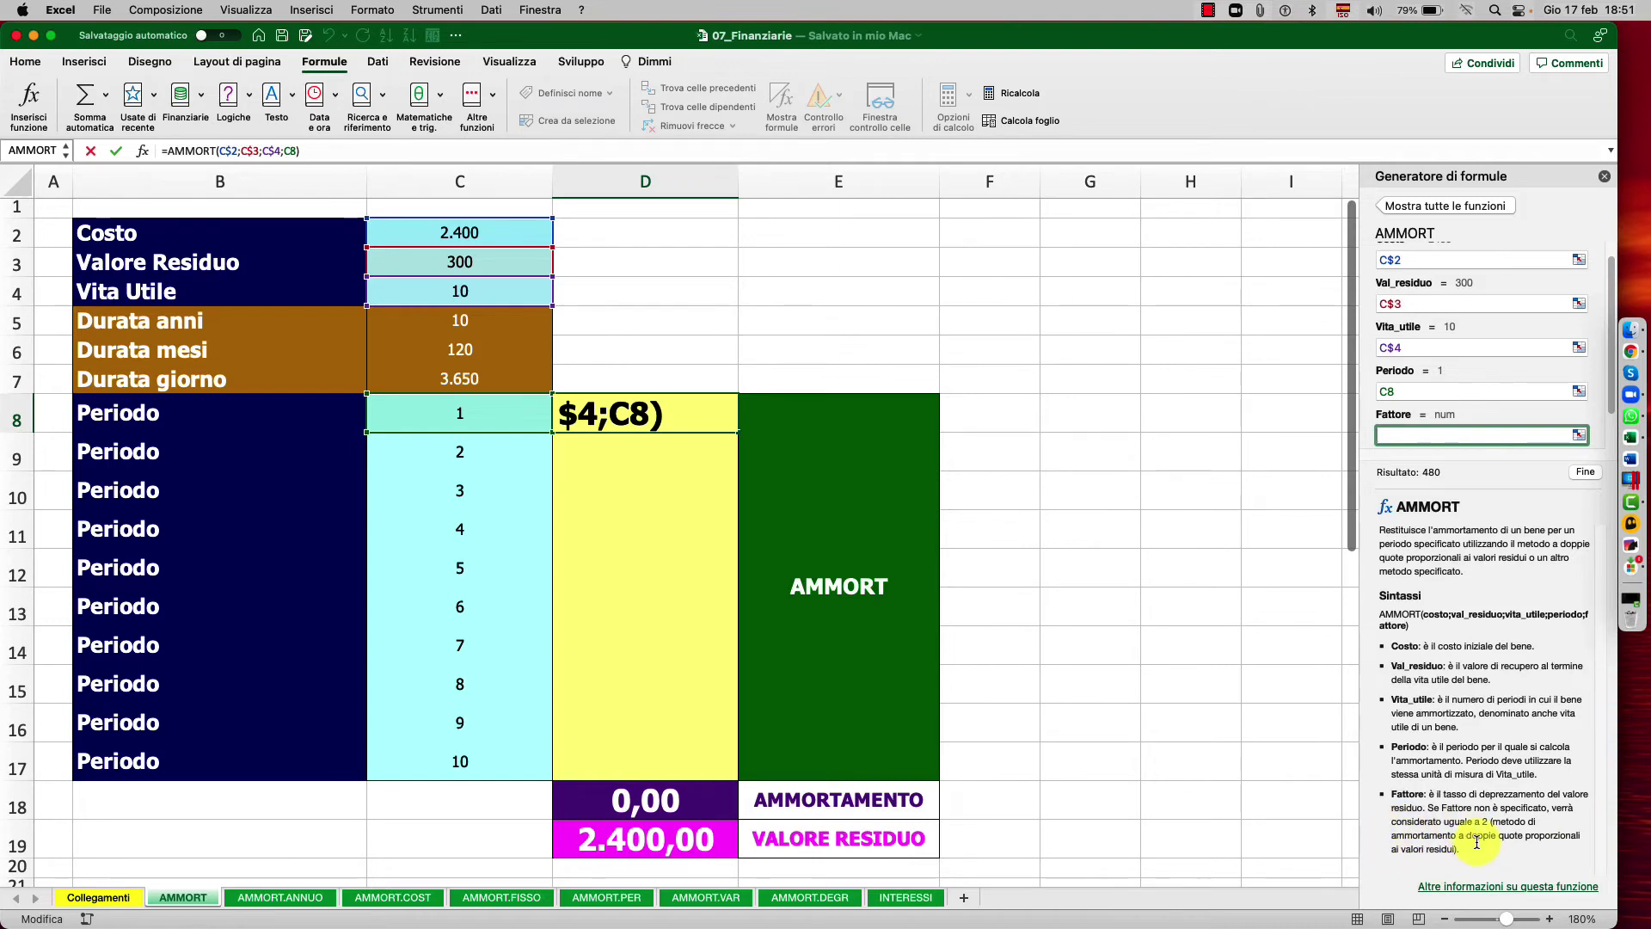
- Confirm the D8 formula and copy it to D9:D17, totalling 2.100,00 depreciation, 300,00 residual
left_click(1585, 472)
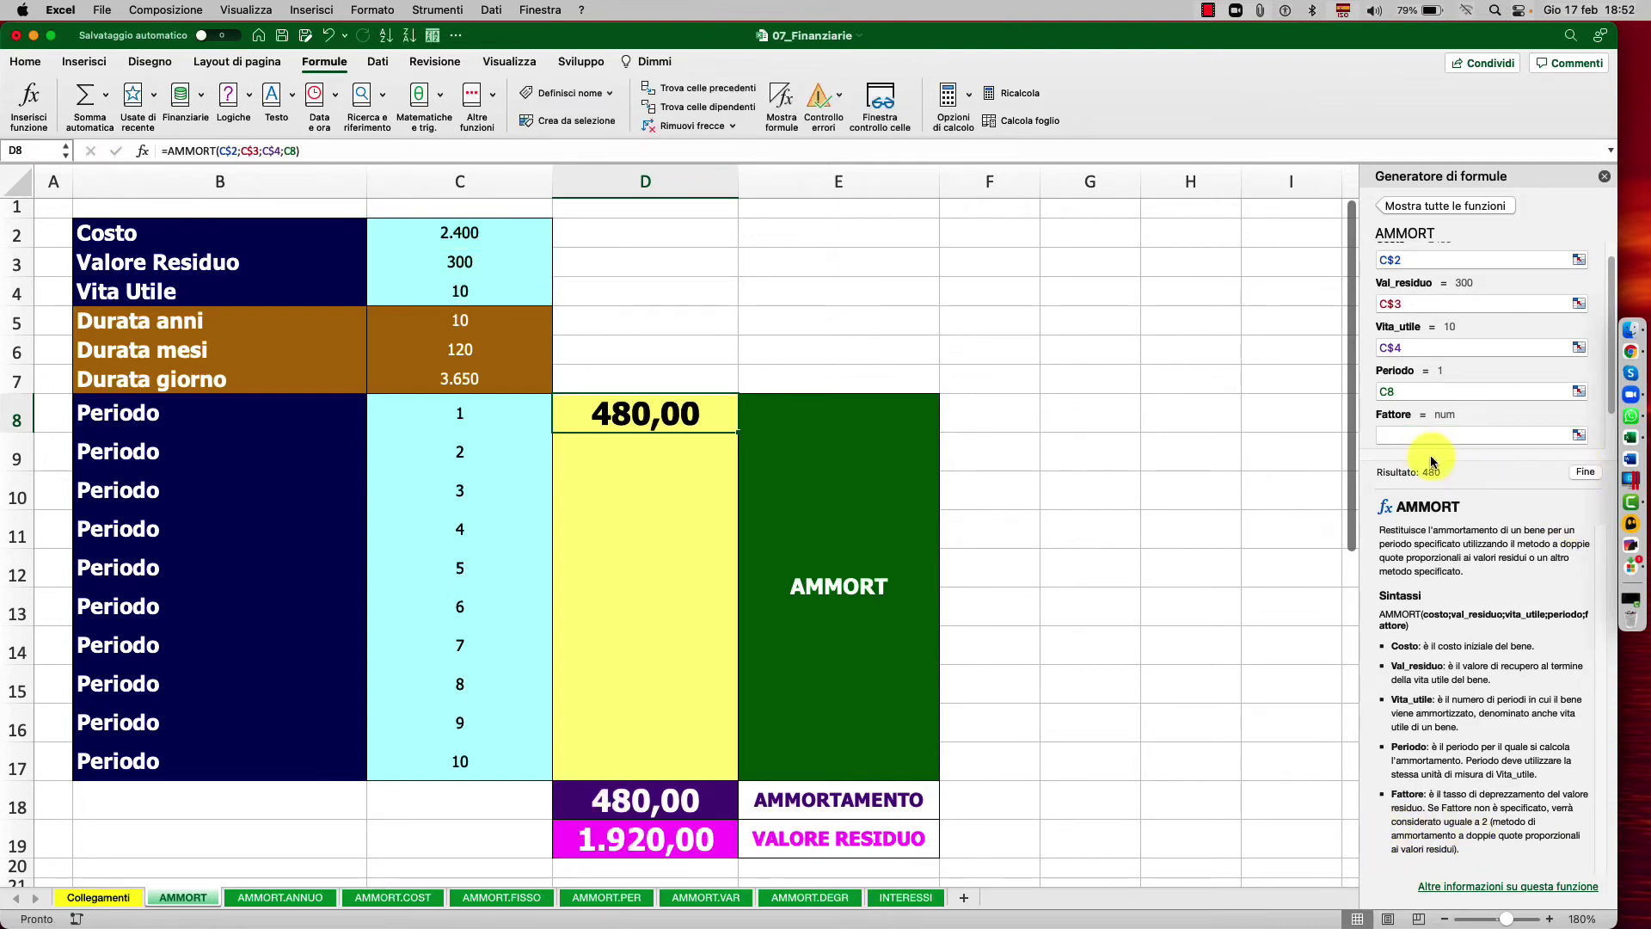
key("super+c")
left_click_drag(696, 464, 652, 755)
key("Return")
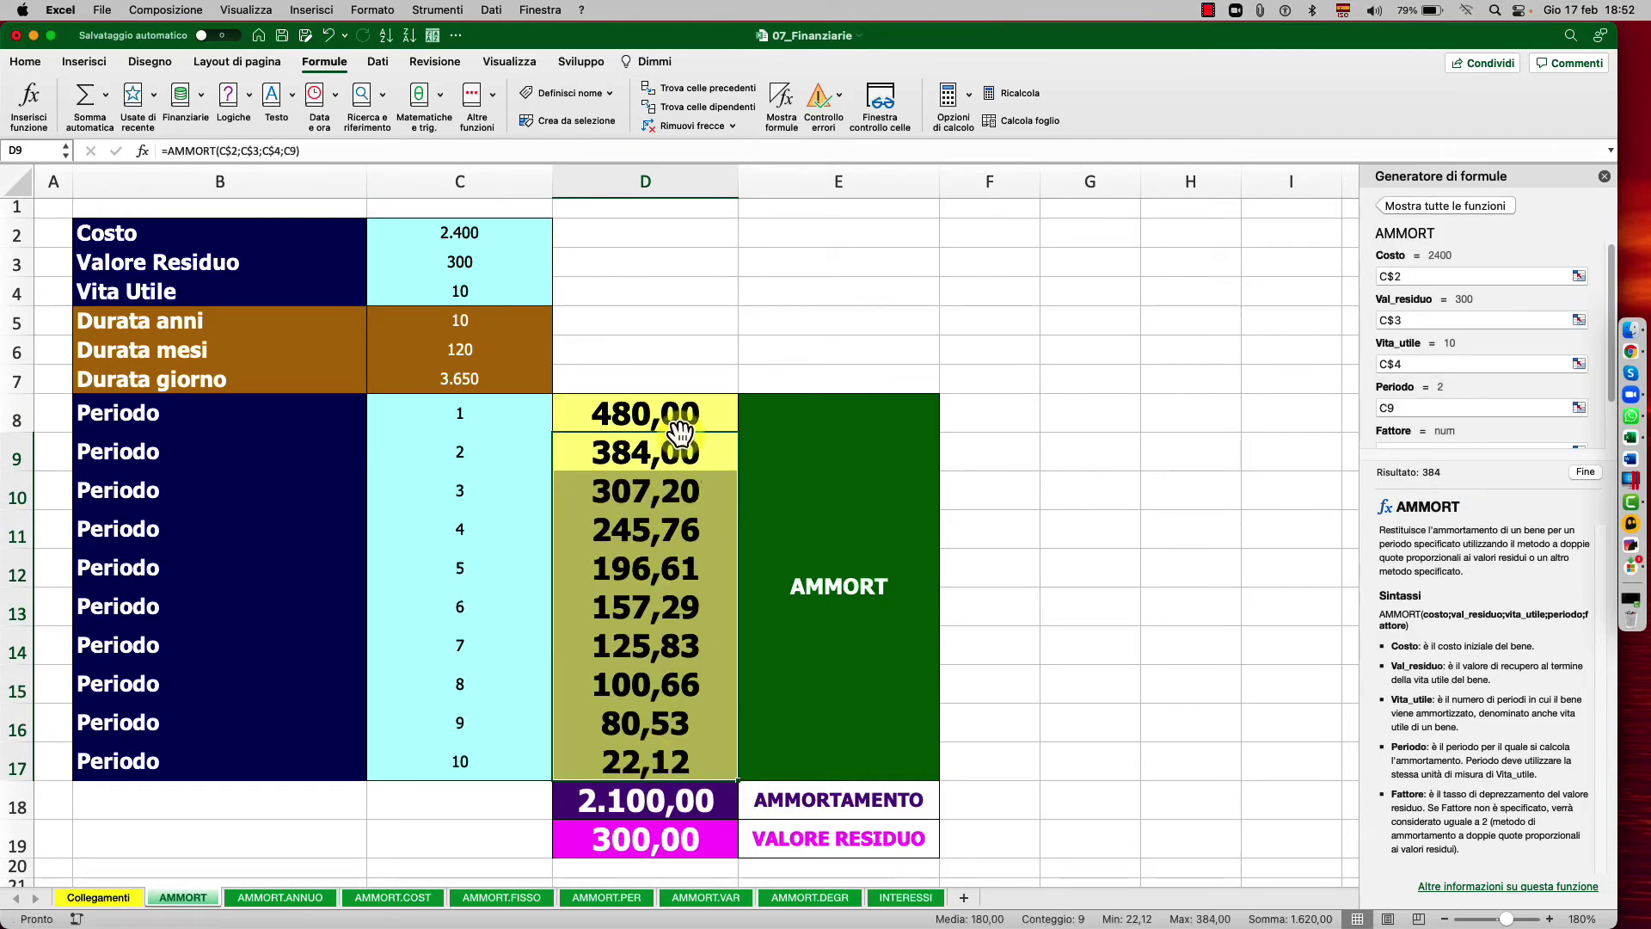
left_click(675, 414)
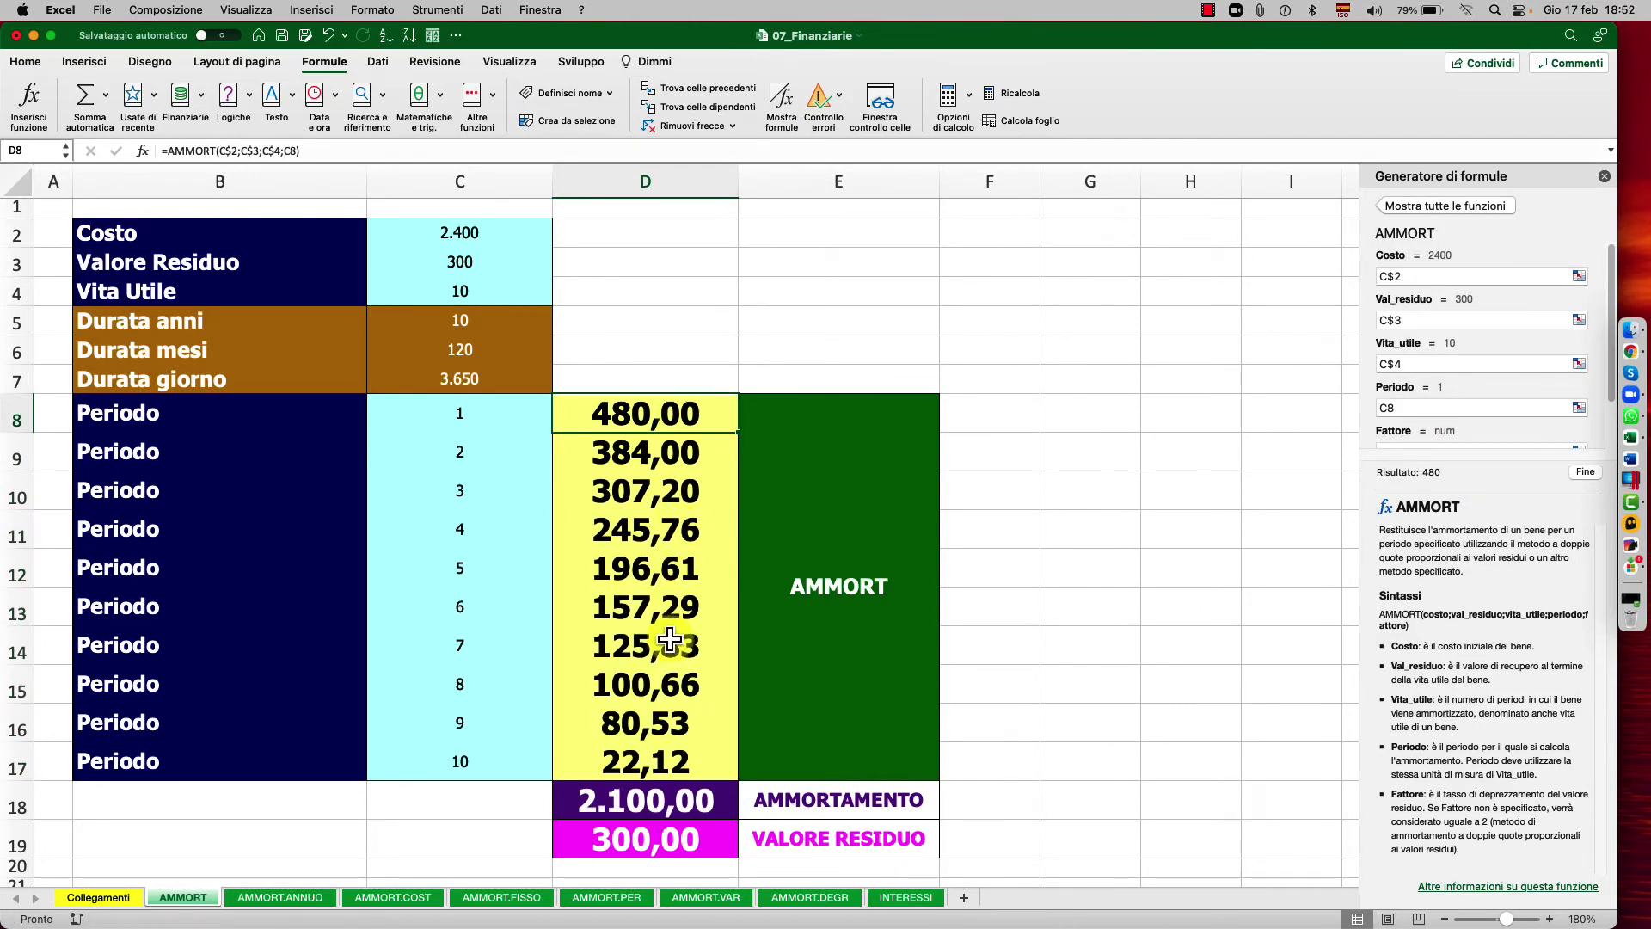
left_click(671, 800)
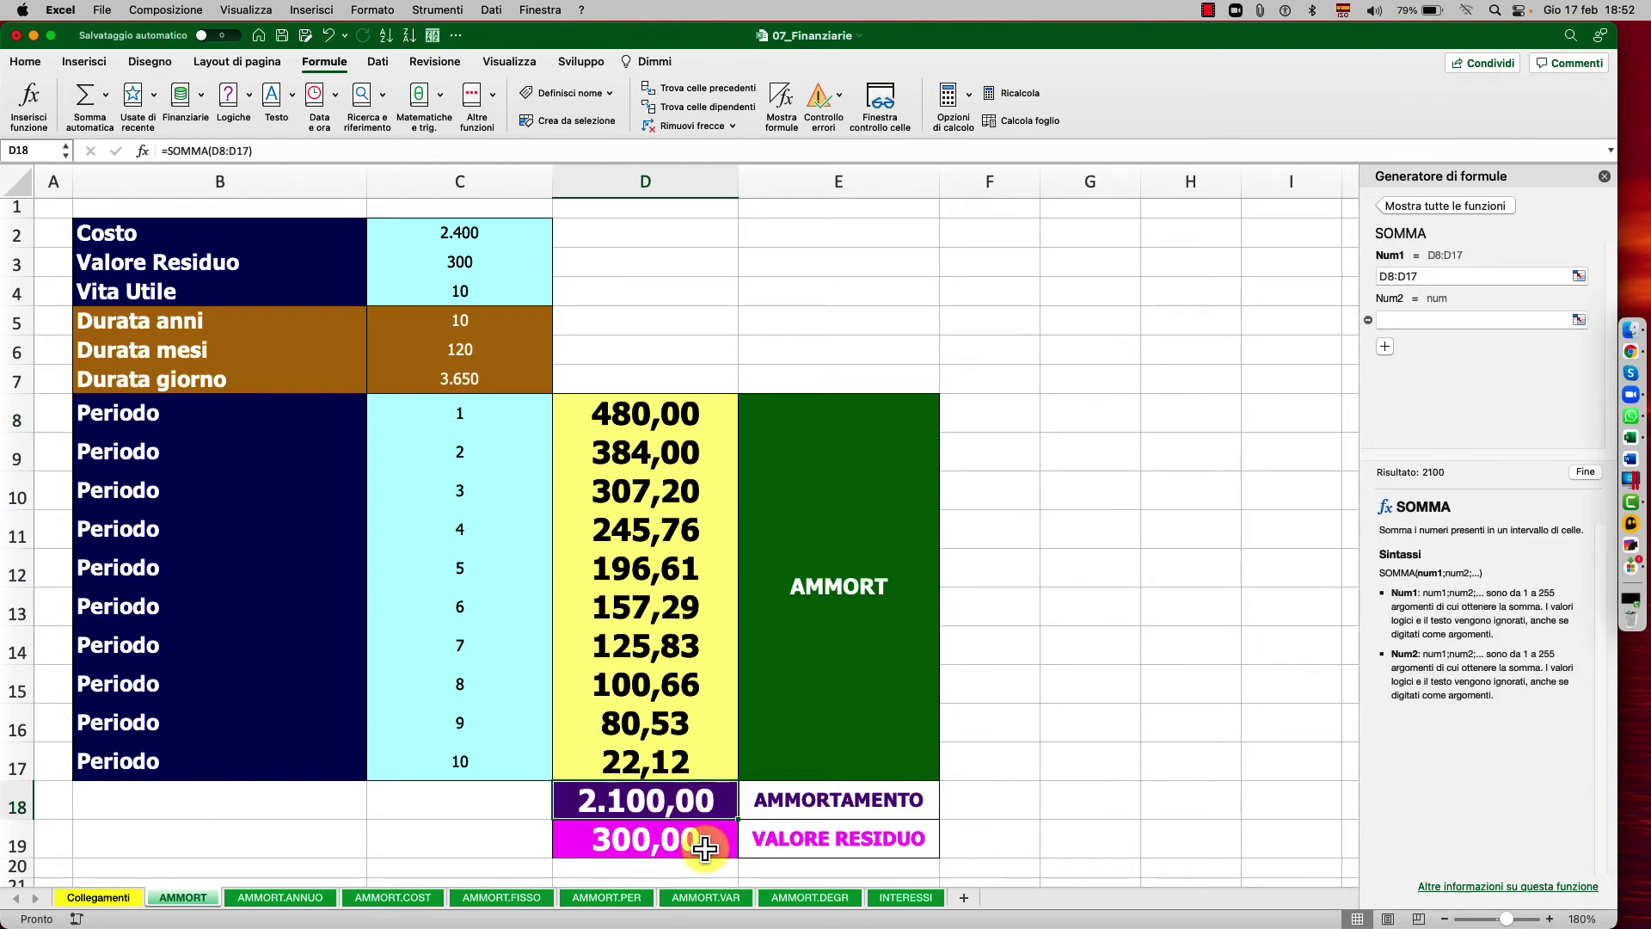
left_click(692, 834)
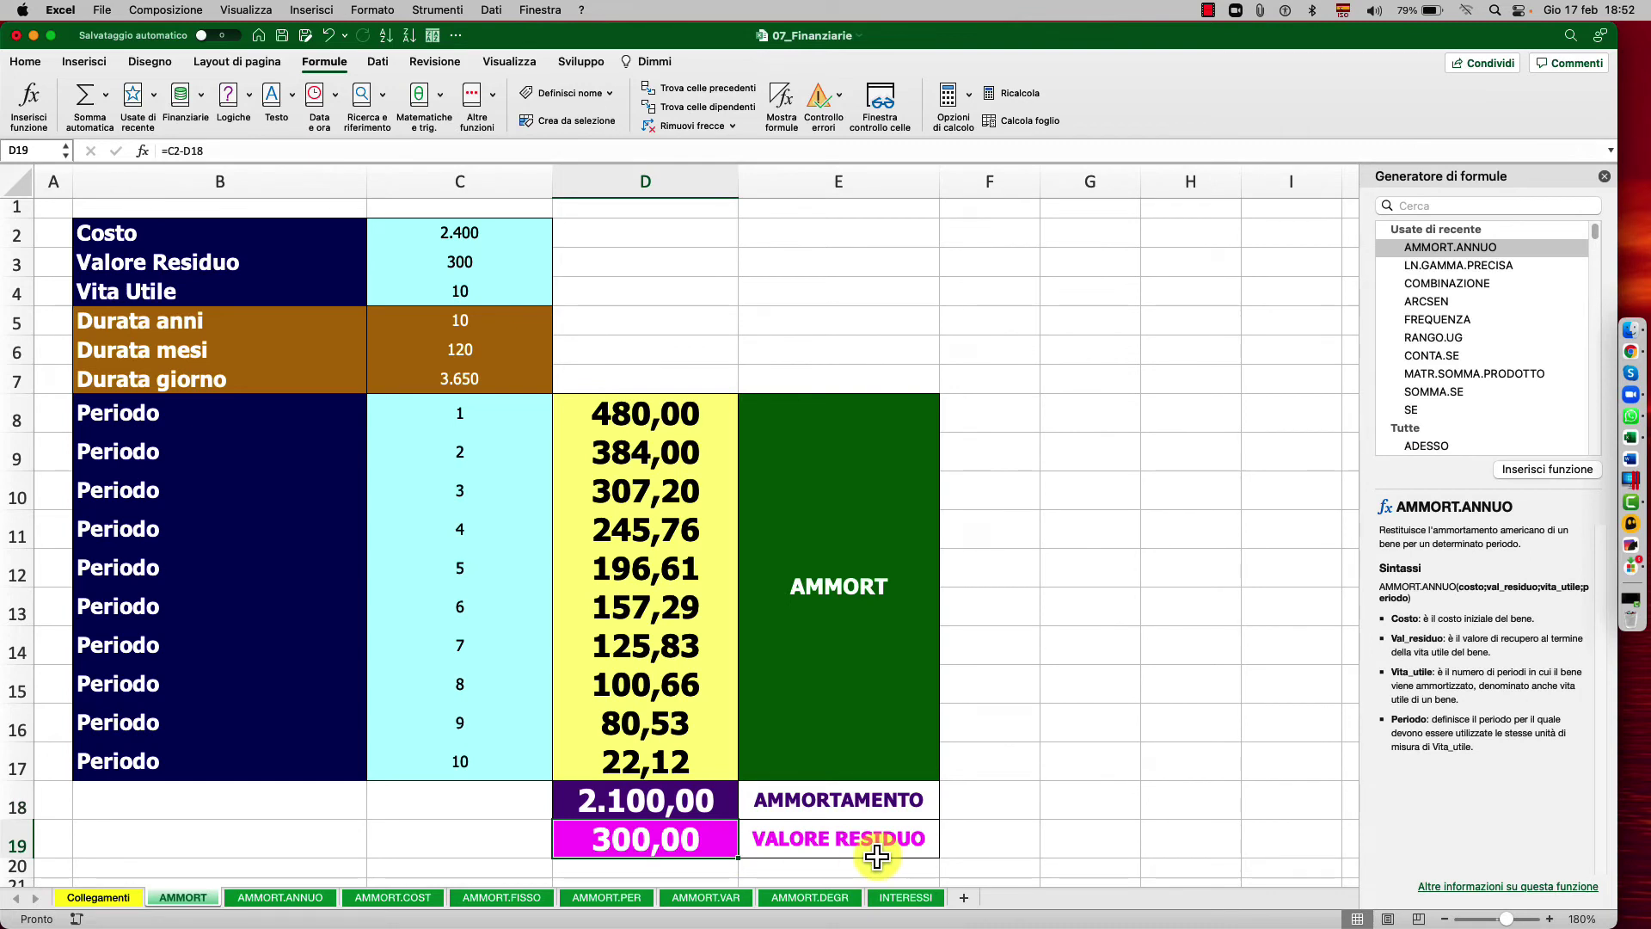